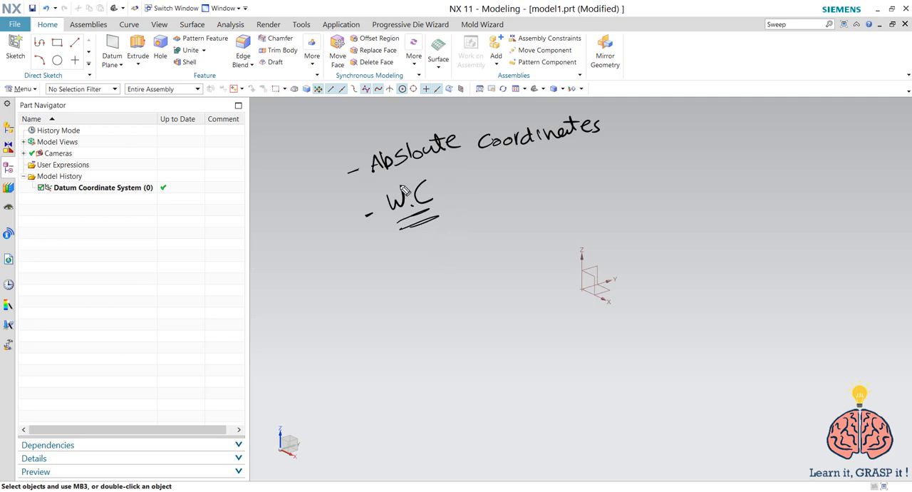
key(Escape)
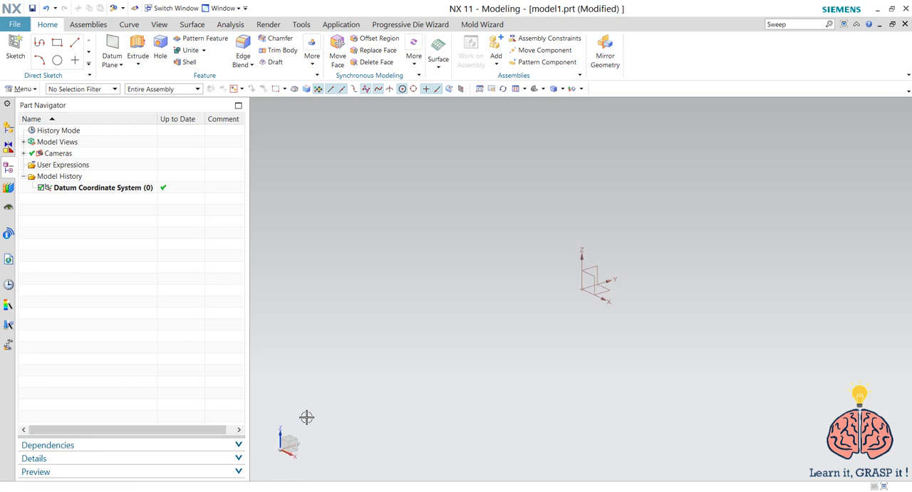
double_click(584, 274)
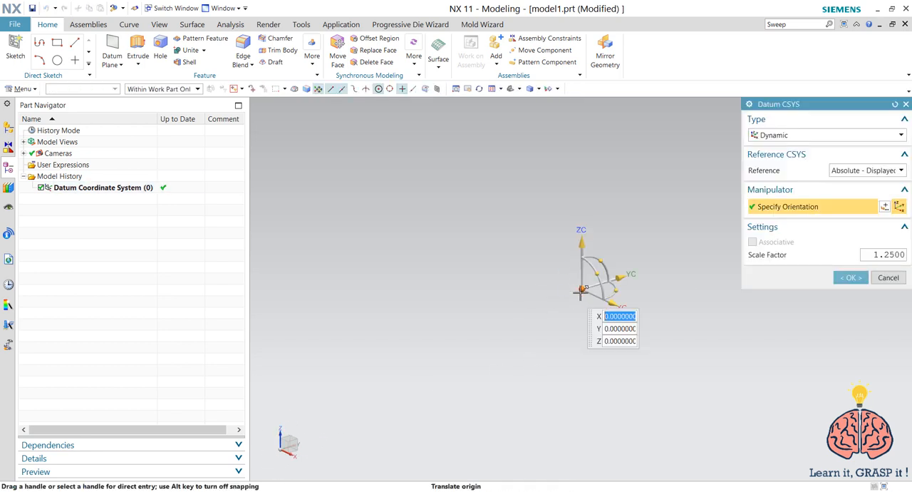
drag(582, 289, 622, 242)
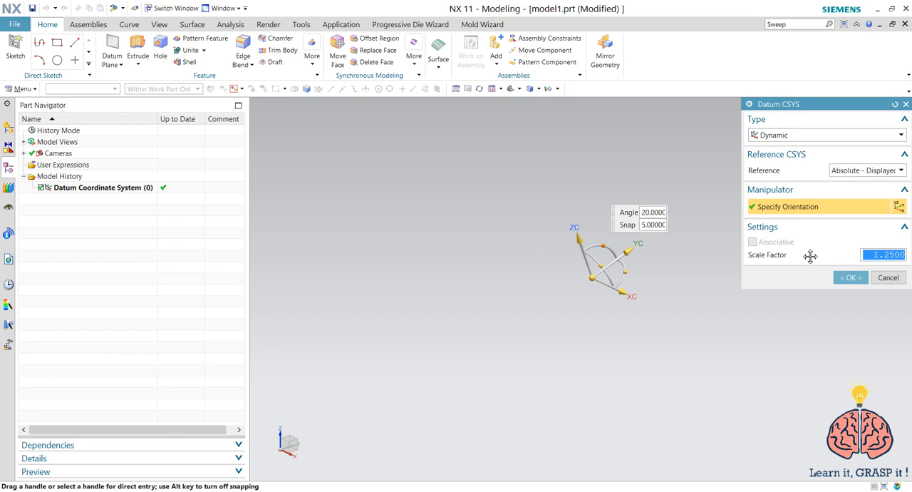
click(891, 277)
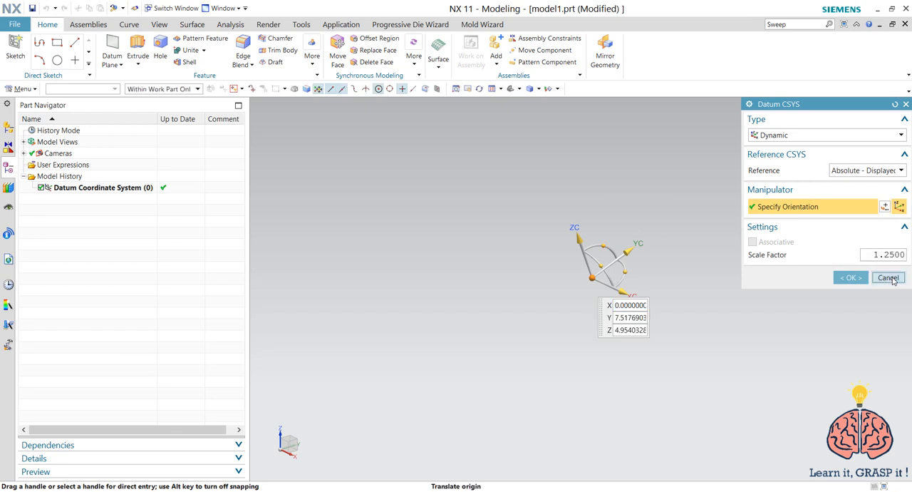
Create another datum coordinate system with the Dynamic type, its origin at about X 0, Y -80.9, Z 53
click(119, 66)
click(119, 65)
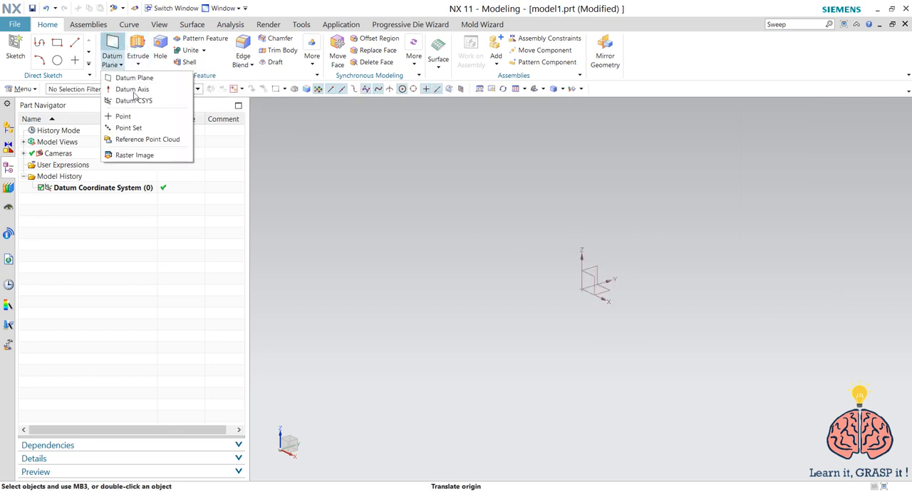
click(133, 100)
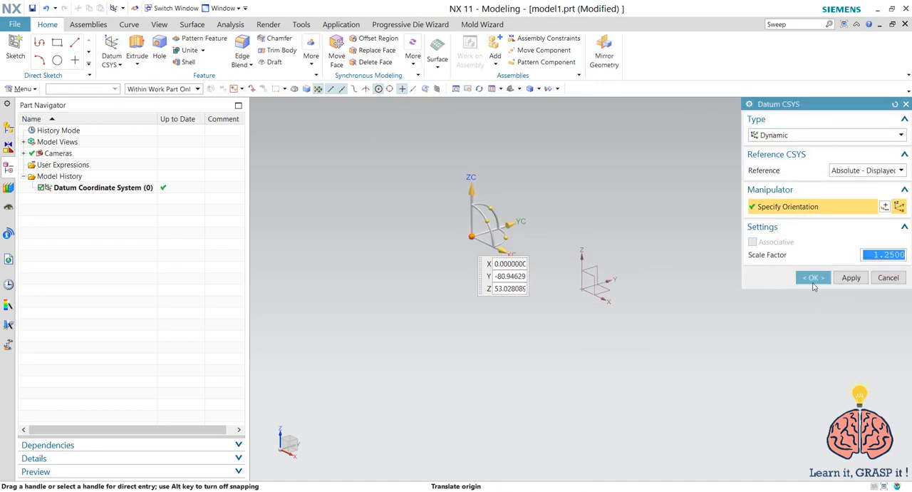
click(812, 277)
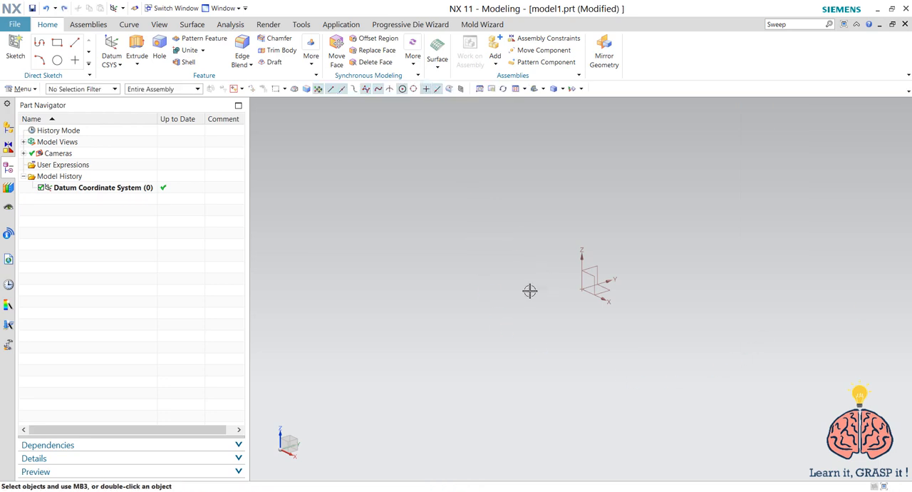
click(436, 267)
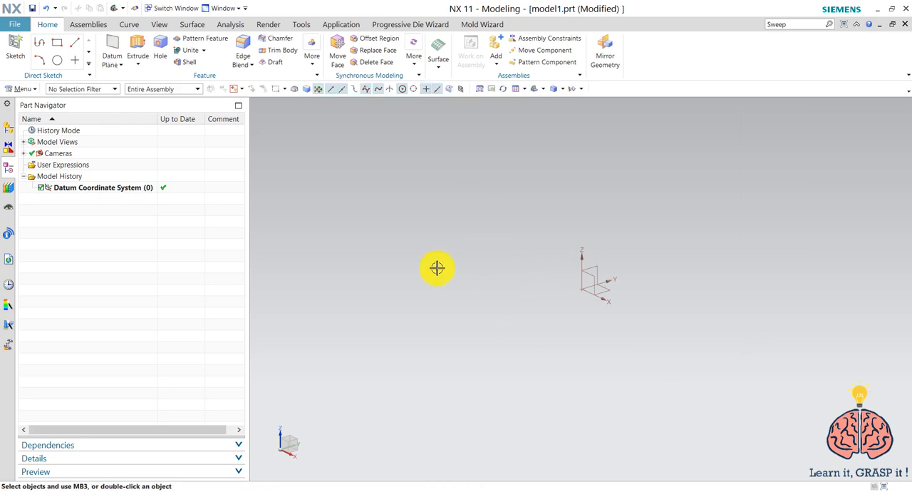
Start a sketch on the XY plane of the datum coordinate system, with the sketch normal along the positive Z axis
click(15, 49)
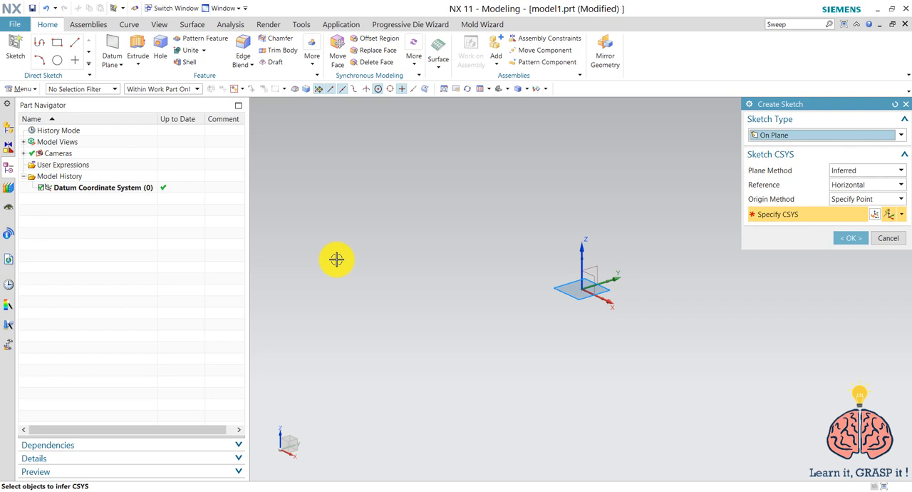
click(605, 293)
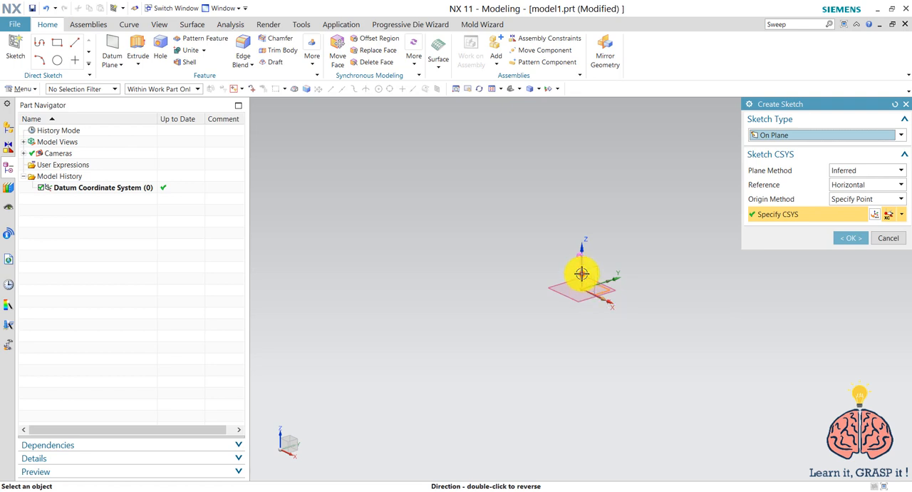
double_click(582, 272)
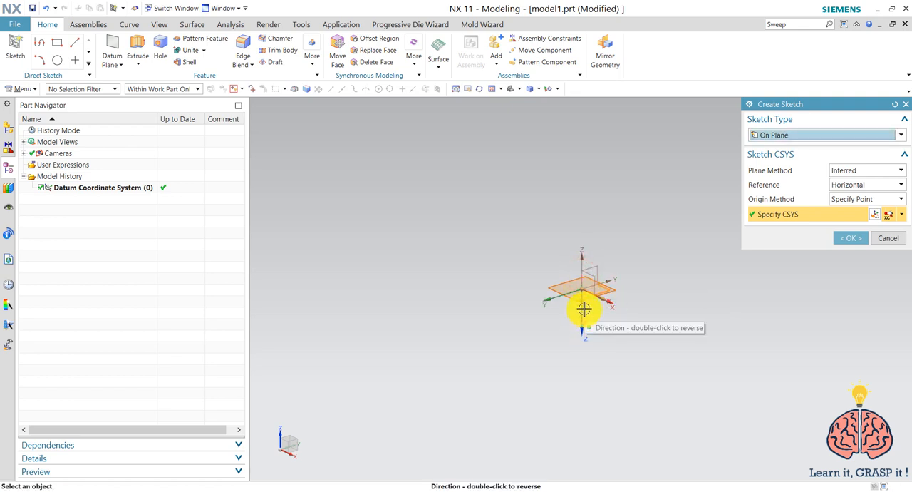
double_click(585, 309)
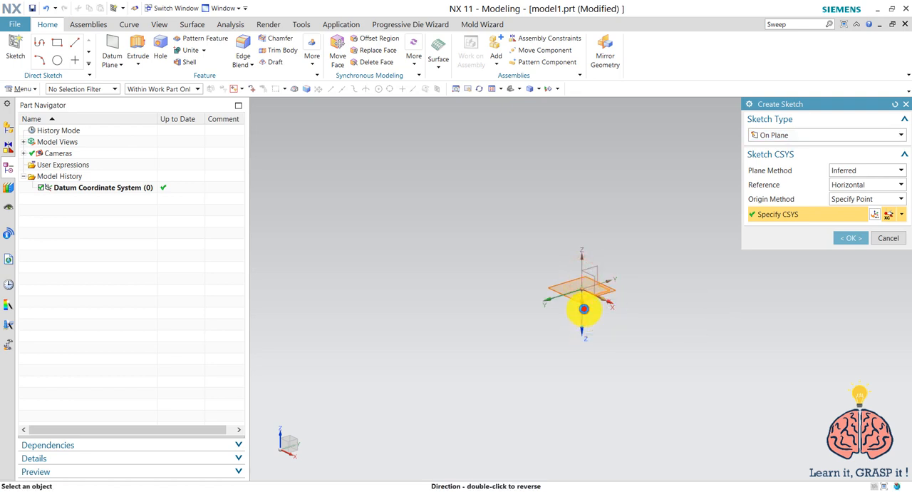
click(838, 238)
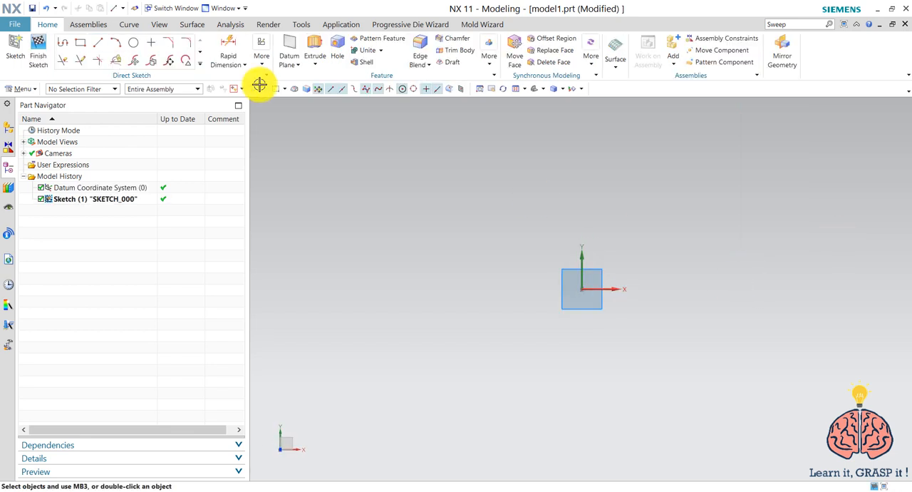
Sketch an inclined line about 139 mm long from the sketch origin up toward the negative X side
click(98, 42)
click(582, 285)
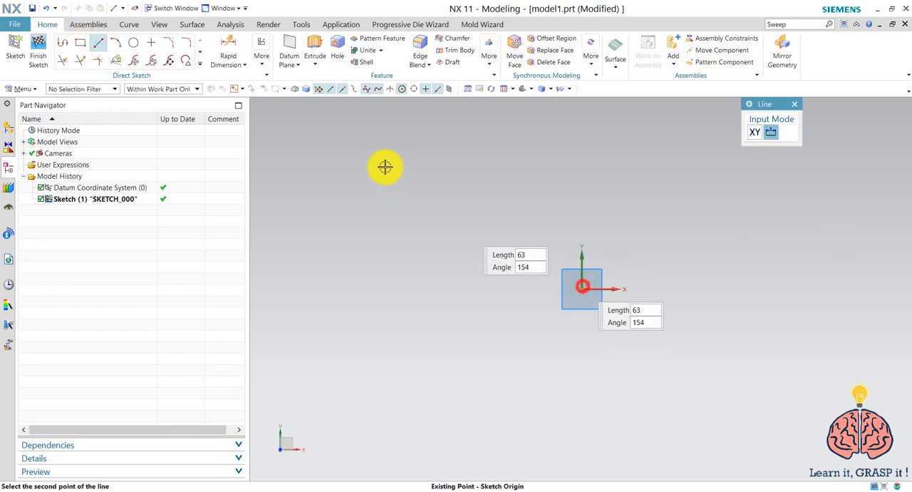
click(371, 165)
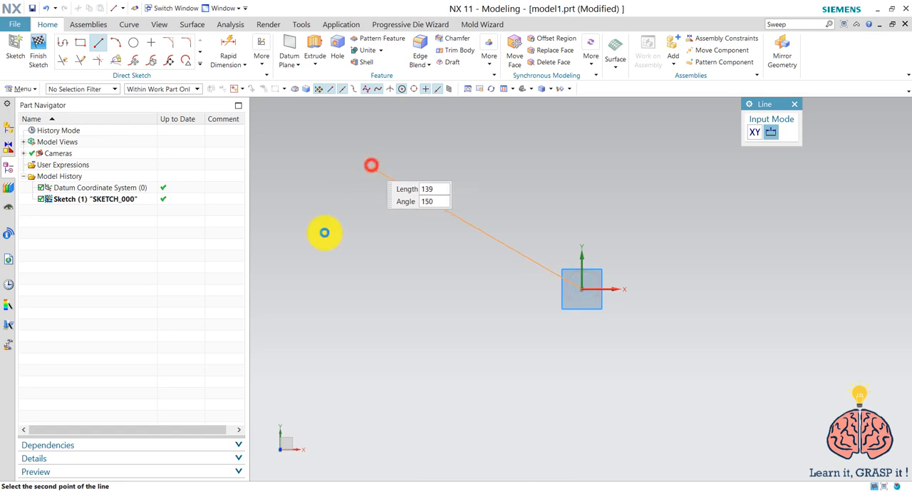
right_click(398, 248)
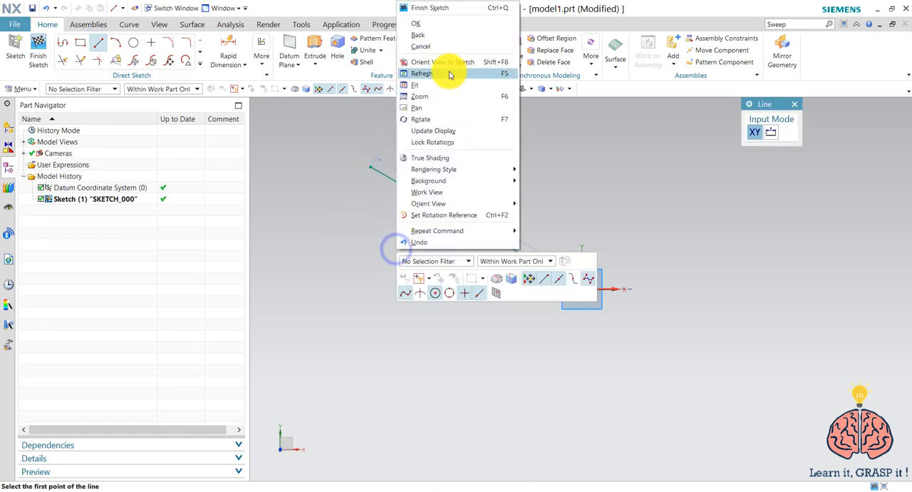
click(432, 29)
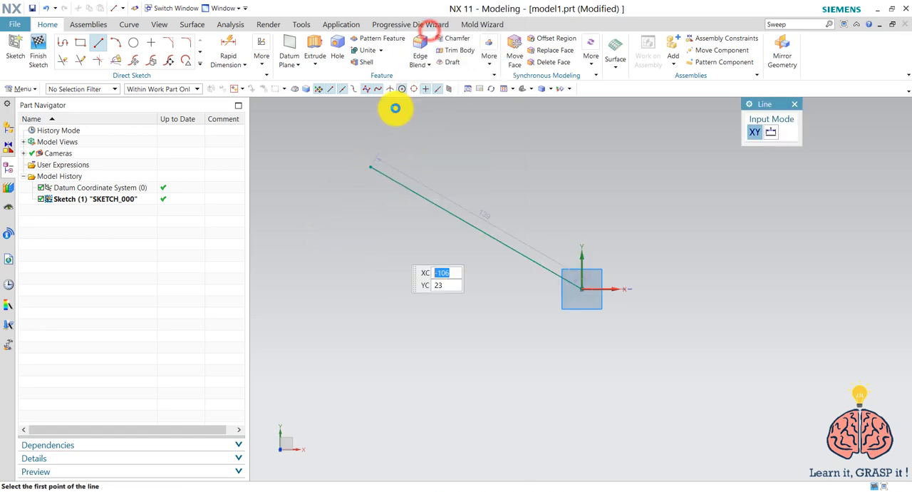
Draw a three-point arc of about 38.6 mm radius from the line's free end, curving around to a lower endpoint
click(115, 42)
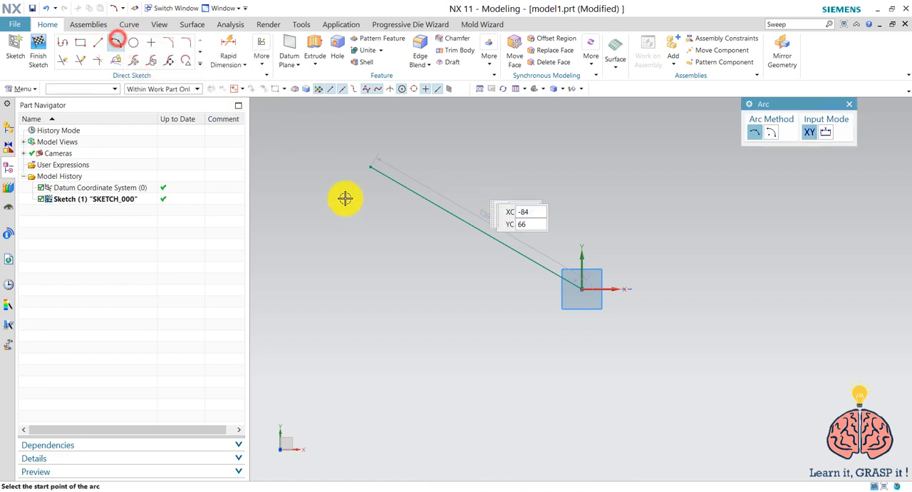
click(369, 168)
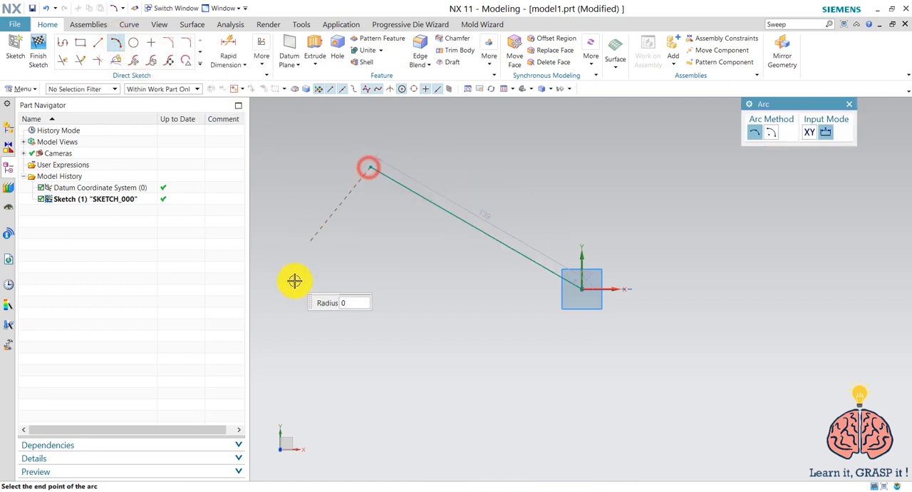
click(299, 281)
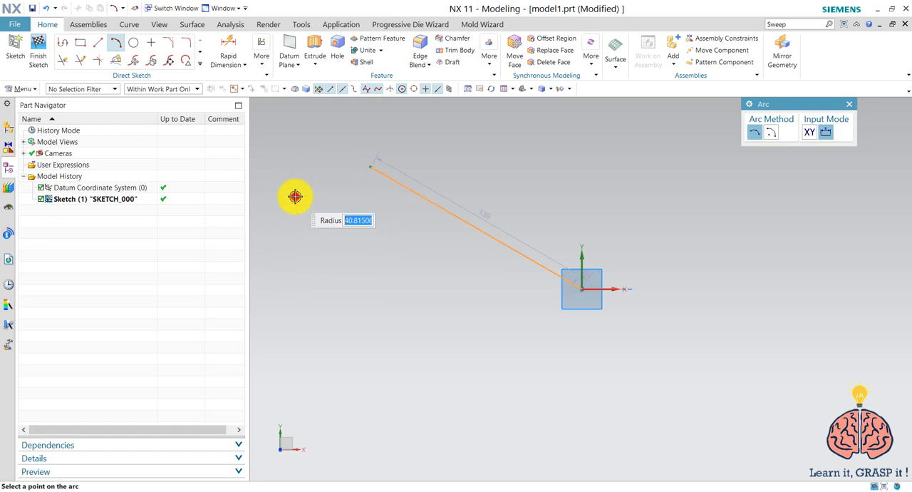
click(295, 196)
right_click(576, 182)
click(611, 206)
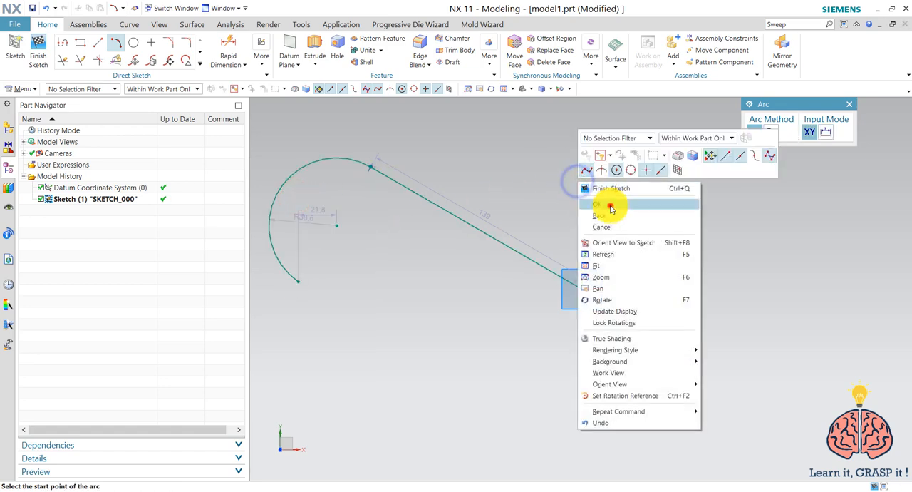
Continue the curve with an arc by center and endpoints about the same center, sweeping about 108° from the first arc's lower end
click(116, 44)
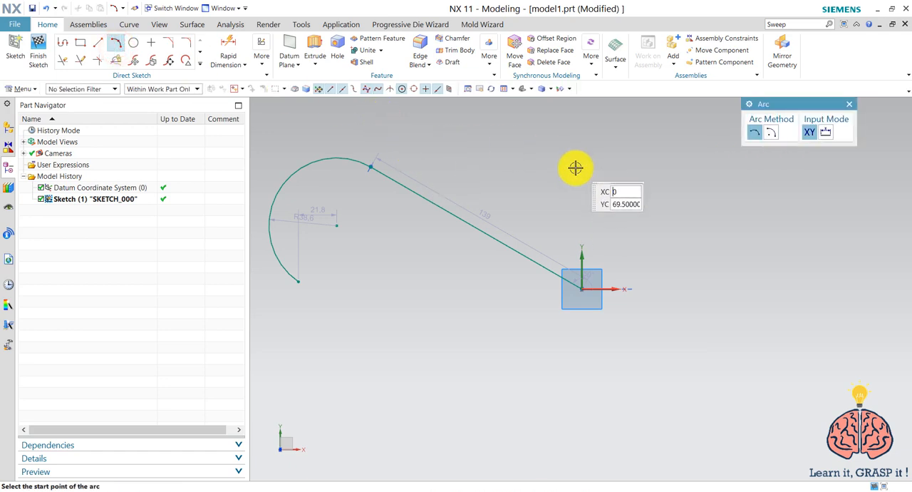
click(773, 138)
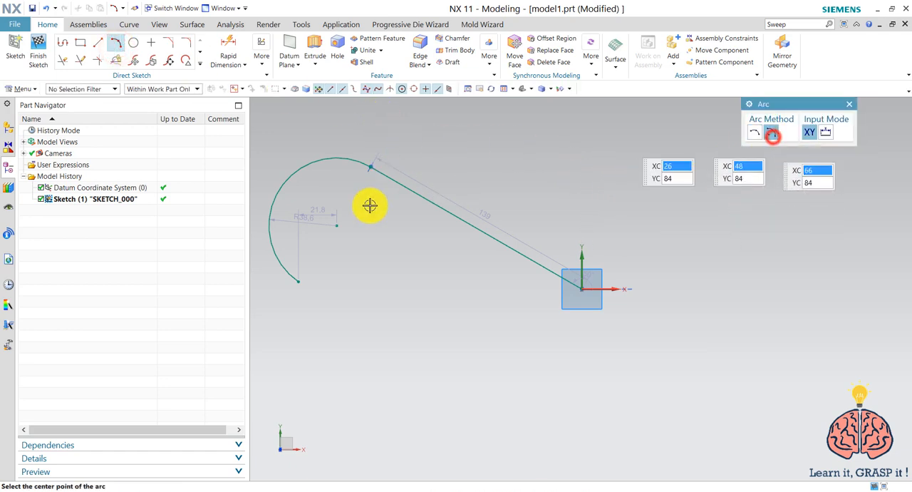
click(337, 225)
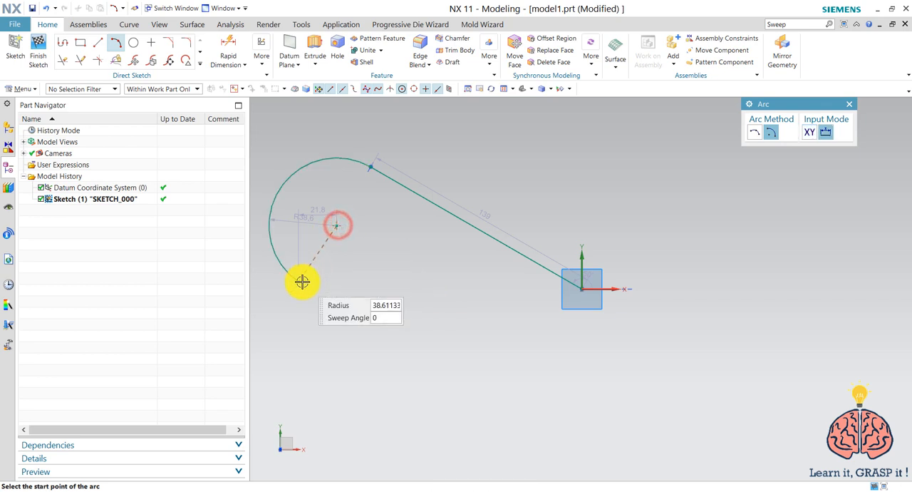
click(298, 281)
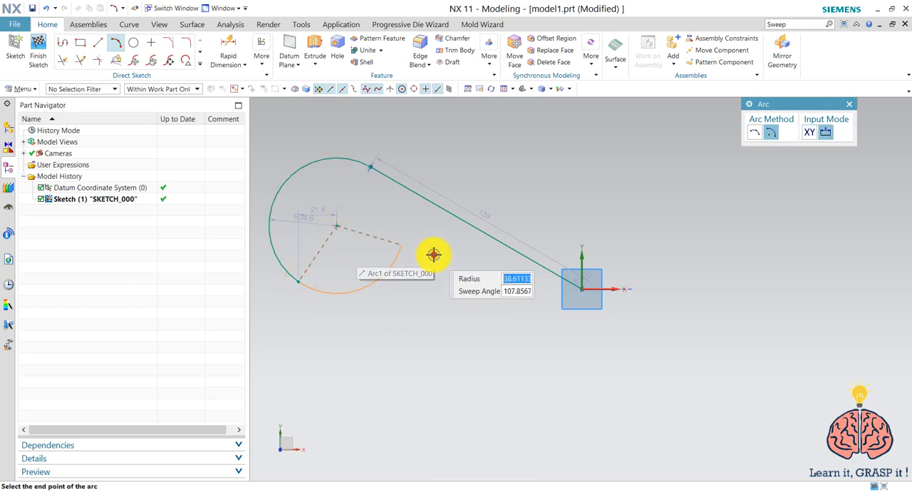
click(433, 255)
right_click(422, 292)
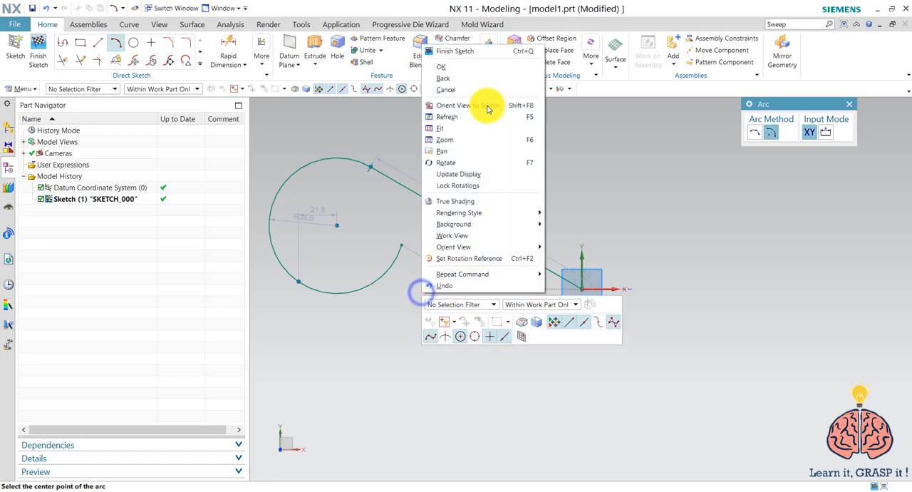
click(481, 68)
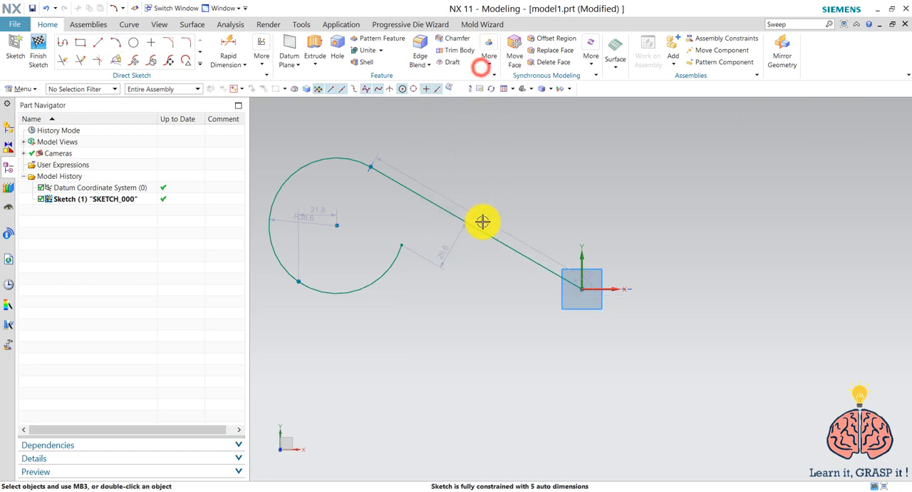
Draw a two-point rectangle about 108 mm wide and 40 mm high above the sketch origin
click(80, 42)
click(516, 138)
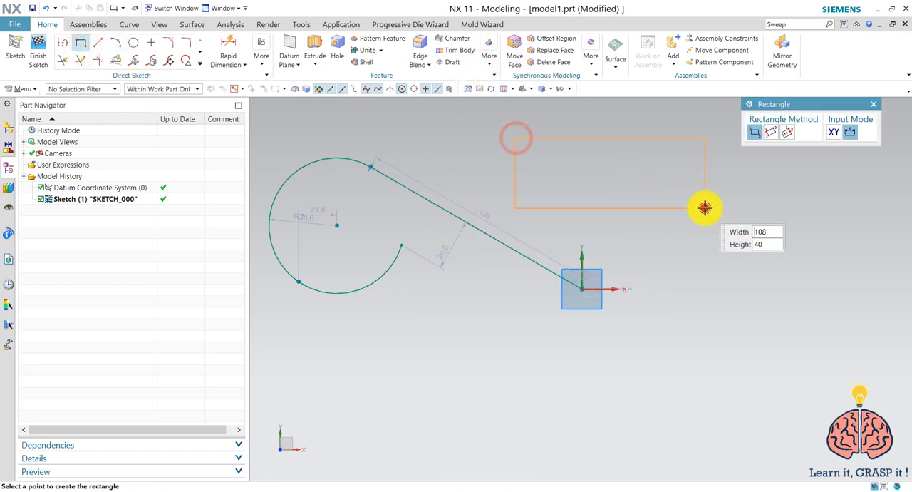
click(705, 208)
Try to draw a circle through three points on the positive X side, below the rectangle
click(134, 42)
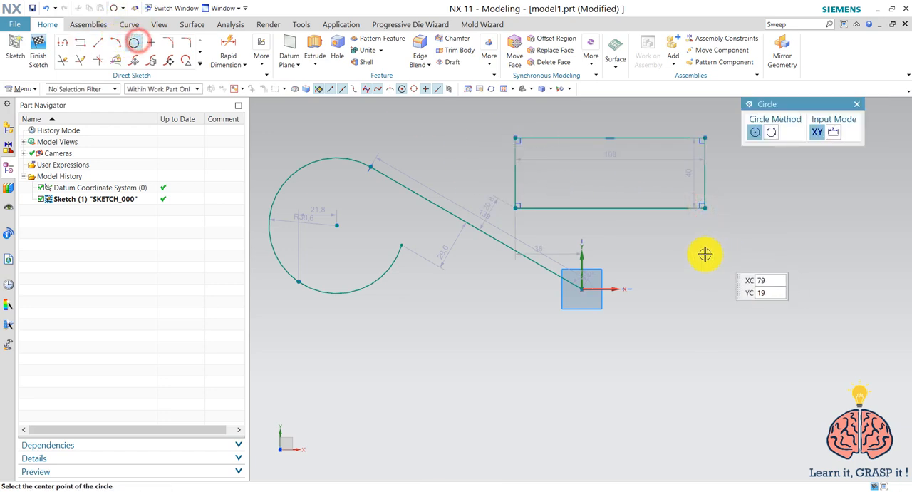
click(754, 296)
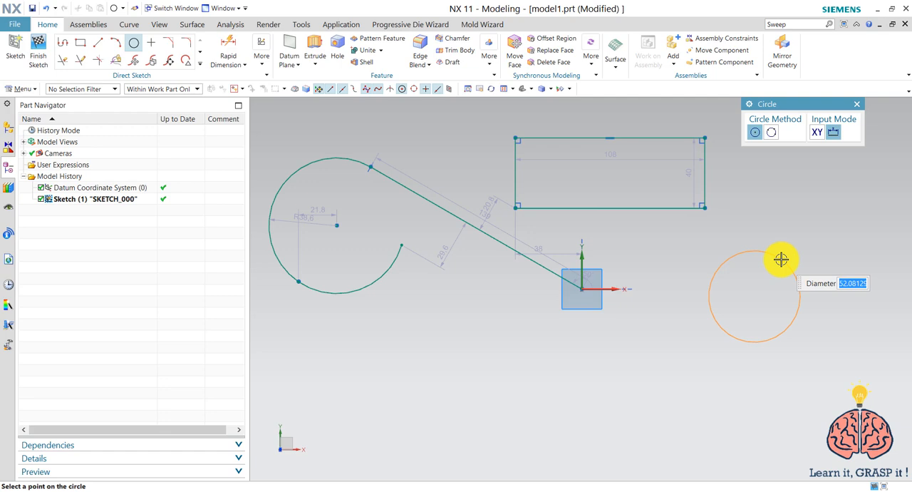
click(771, 132)
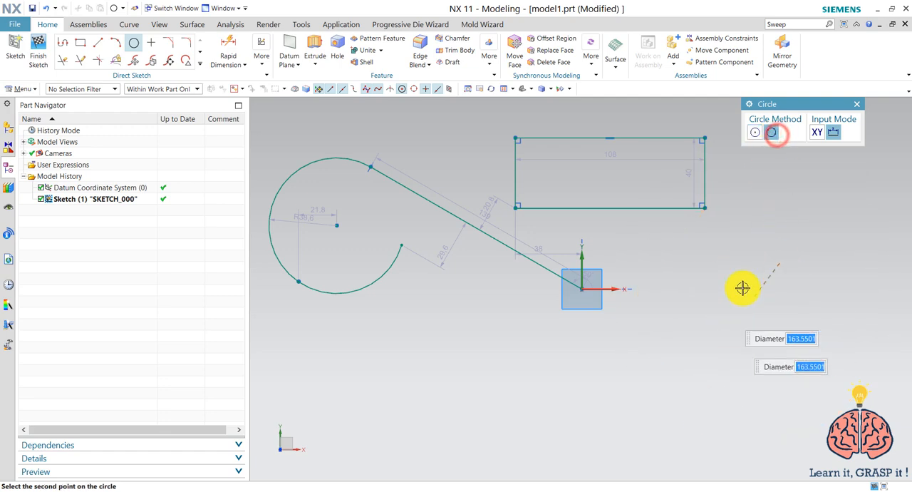
click(798, 236)
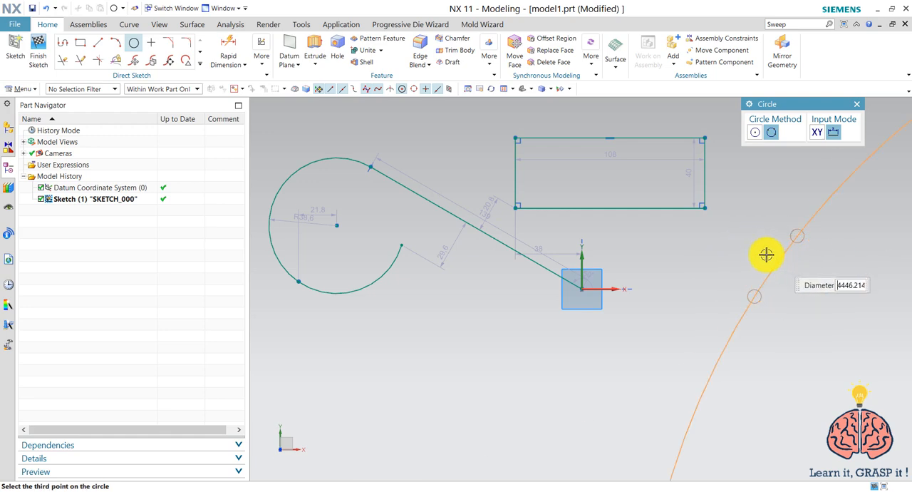
click(757, 245)
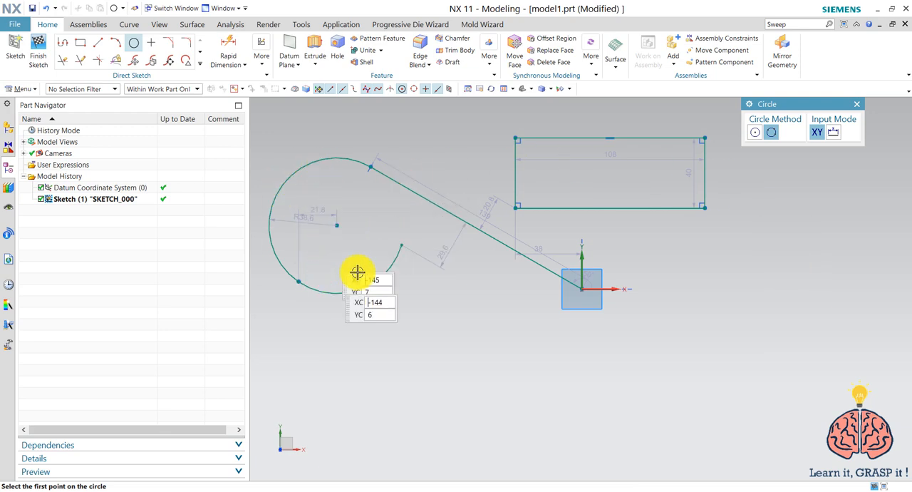
key(Escape)
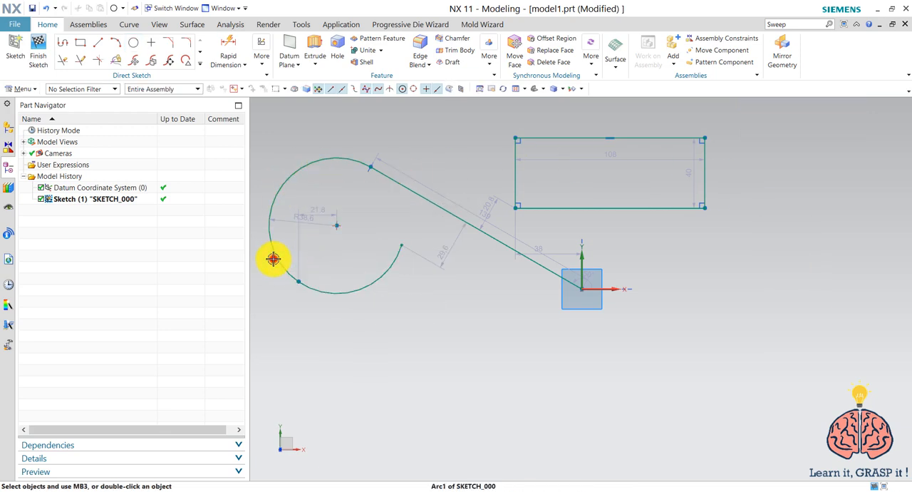
Delete the larger arc that starts at the inclined line's free end
click(273, 259)
key(Delete)
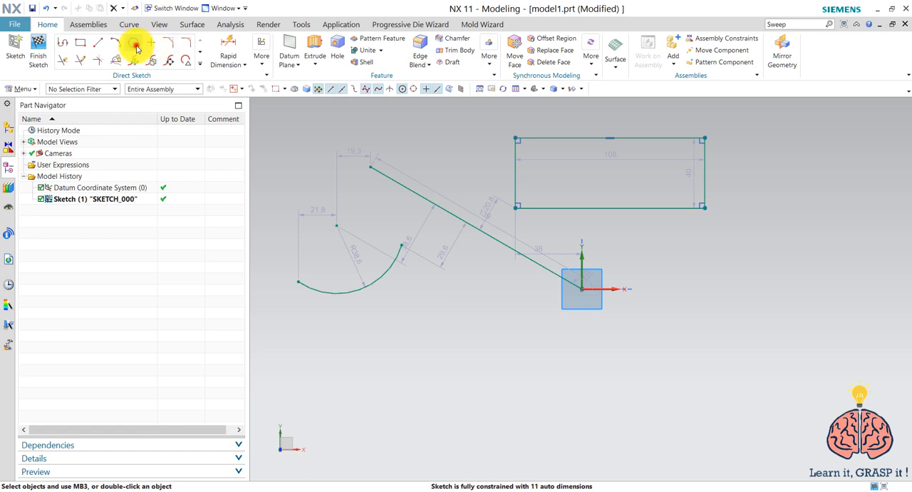
Draw a three-point circle about 77 mm in diameter through both endpoints of the remaining arc and a point on it
click(136, 46)
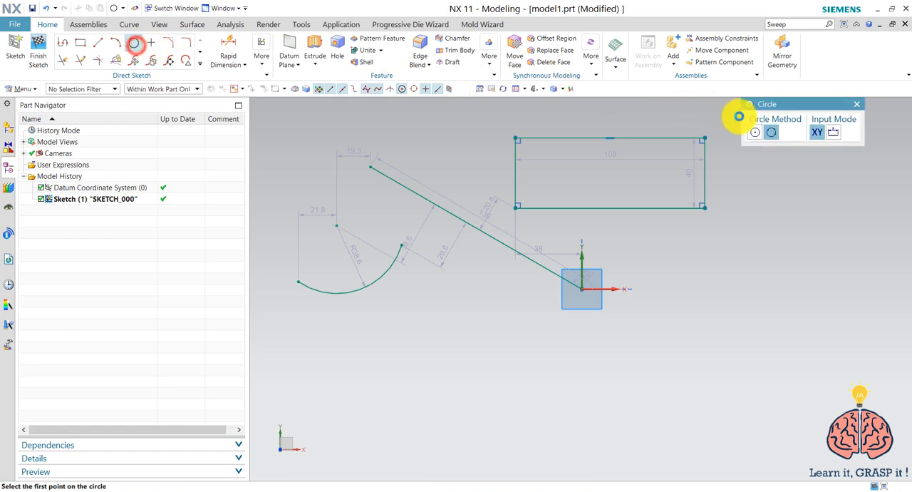
click(401, 246)
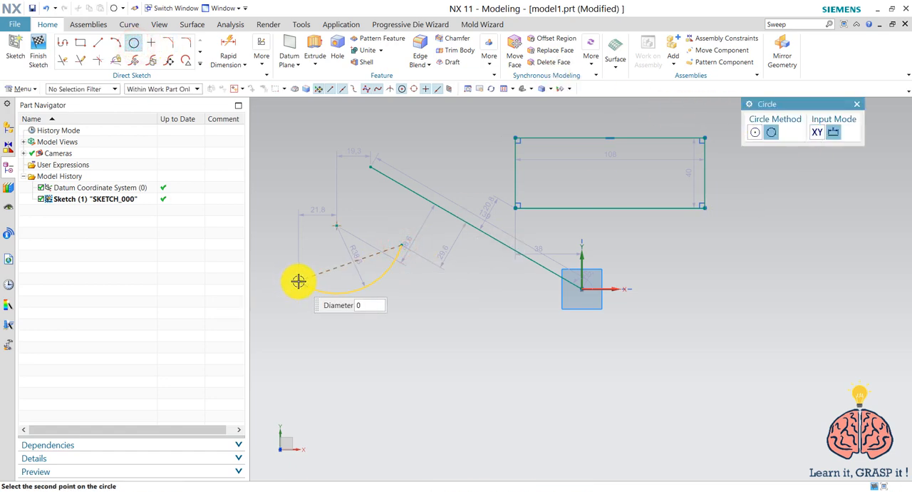
click(298, 282)
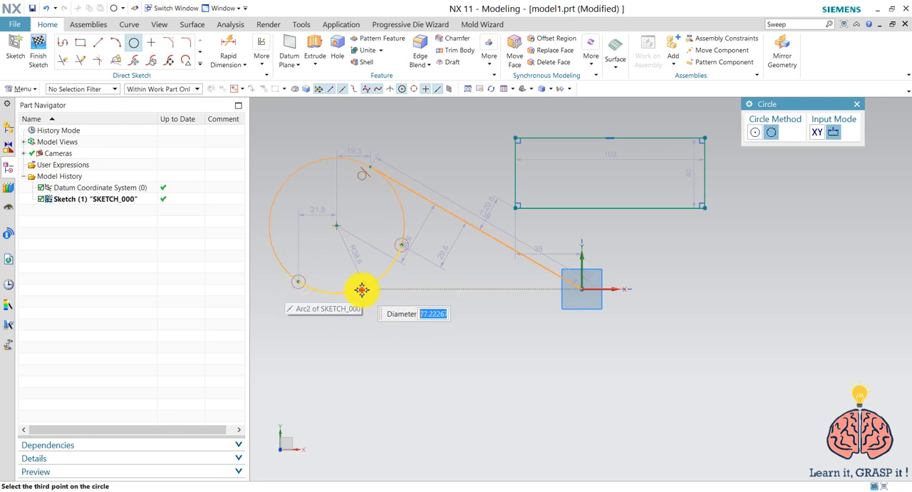
click(362, 288)
key(Escape)
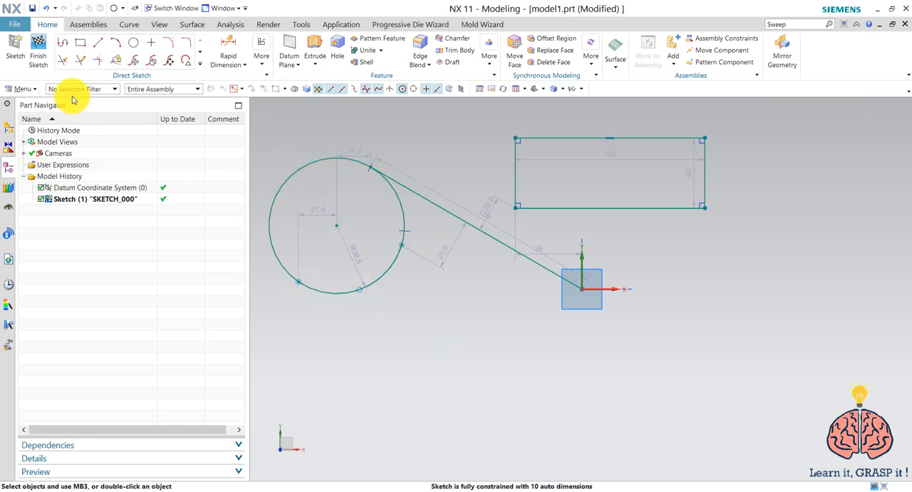
Start a profile below the origin with a horizontal line about 97 mm long and an inclined line about 44 mm long at 69°
click(62, 43)
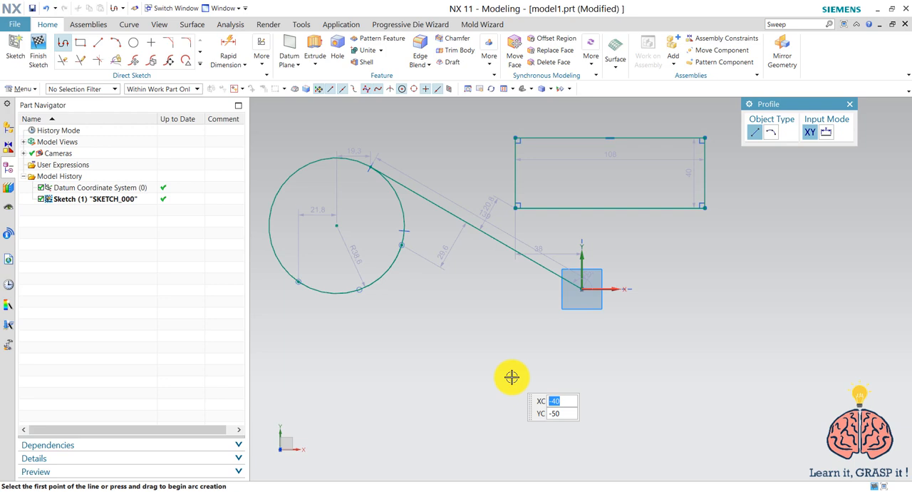
click(511, 377)
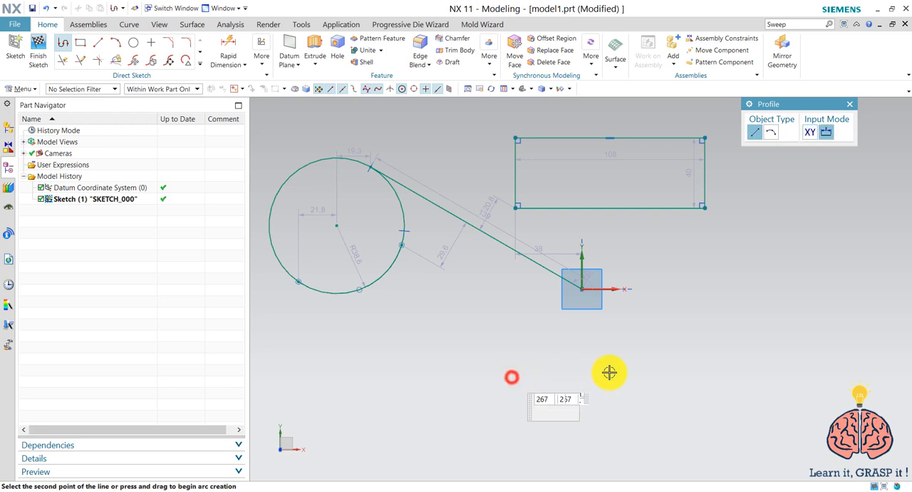
click(681, 376)
click(710, 305)
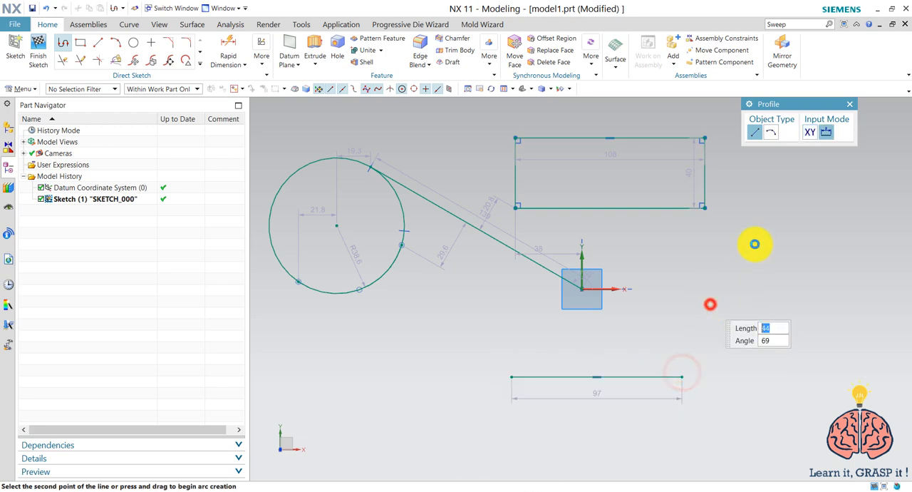
Continue the profile with a tangent arc of about 42.4 mm radius and a horizontal line about 43 mm long, ending it there
click(771, 132)
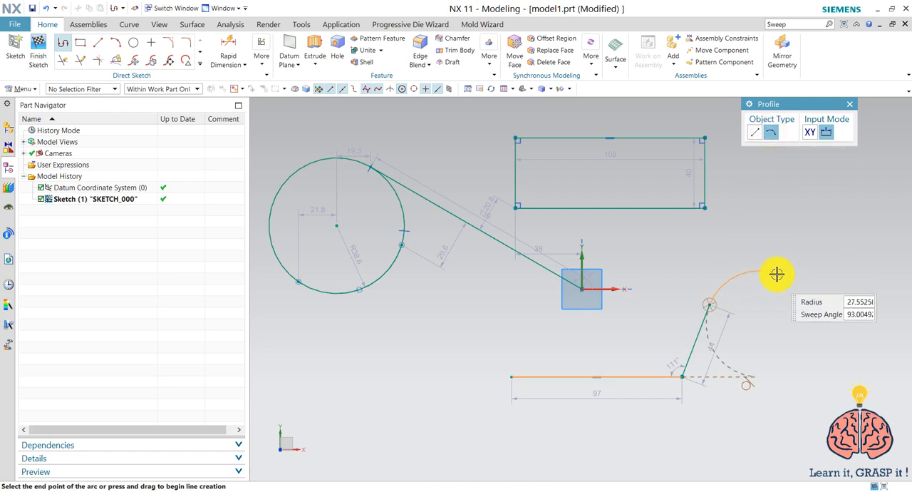
click(777, 257)
click(755, 133)
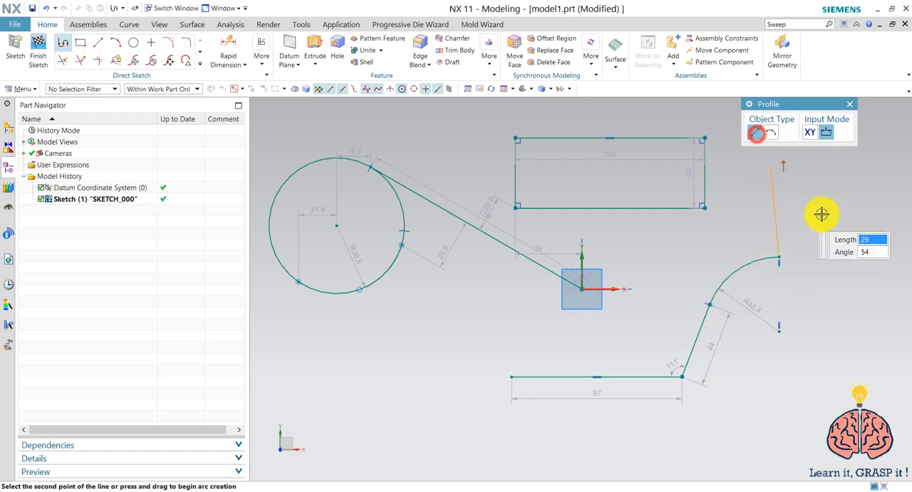
click(855, 258)
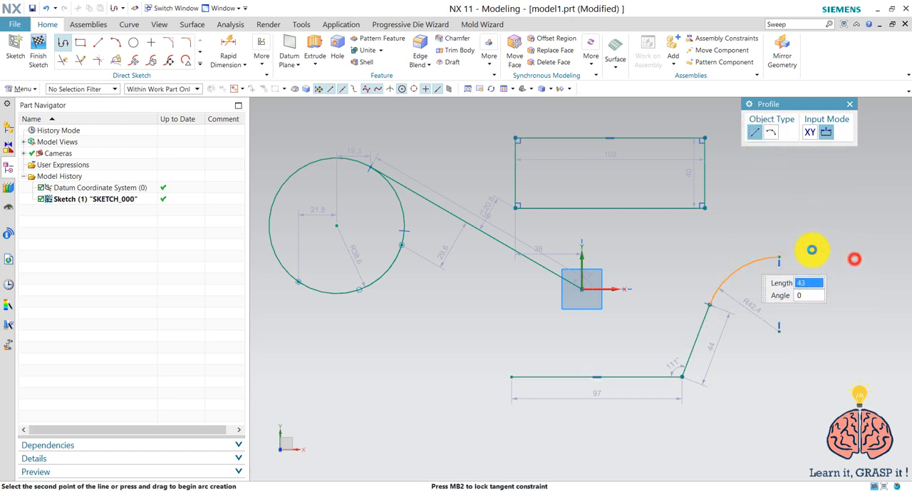
right_click(835, 212)
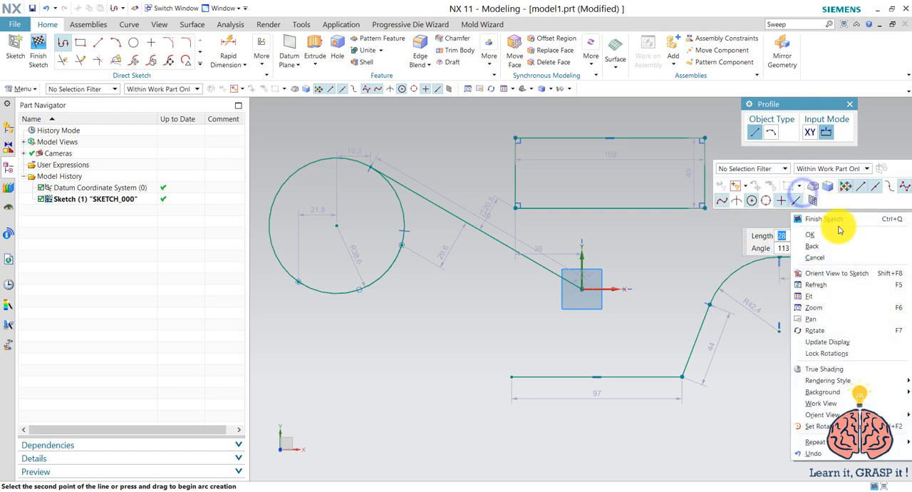
click(839, 237)
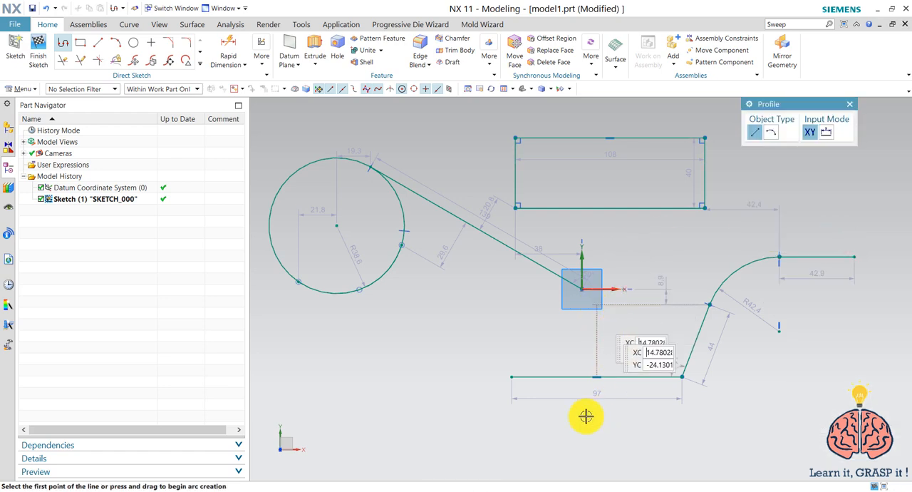
Fillet the rectangle's upper-left corner with a radius of about 21 mm
click(185, 41)
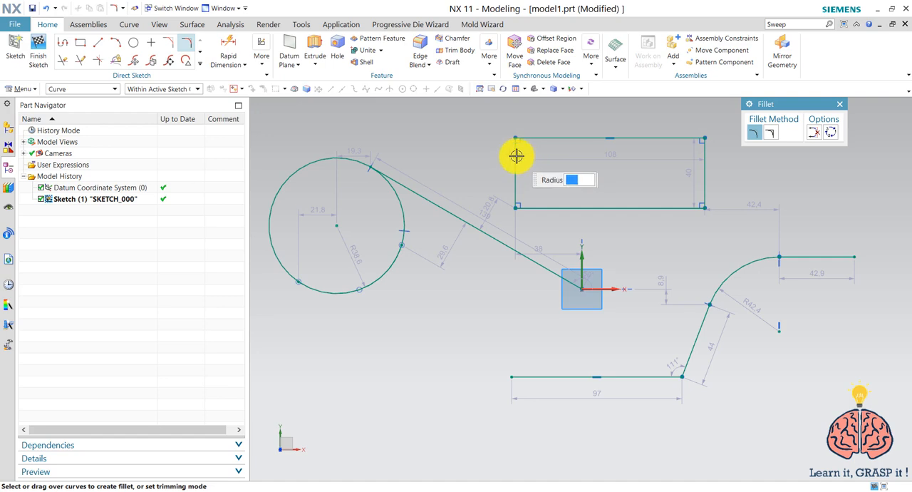
drag(514, 153, 523, 134)
click(529, 137)
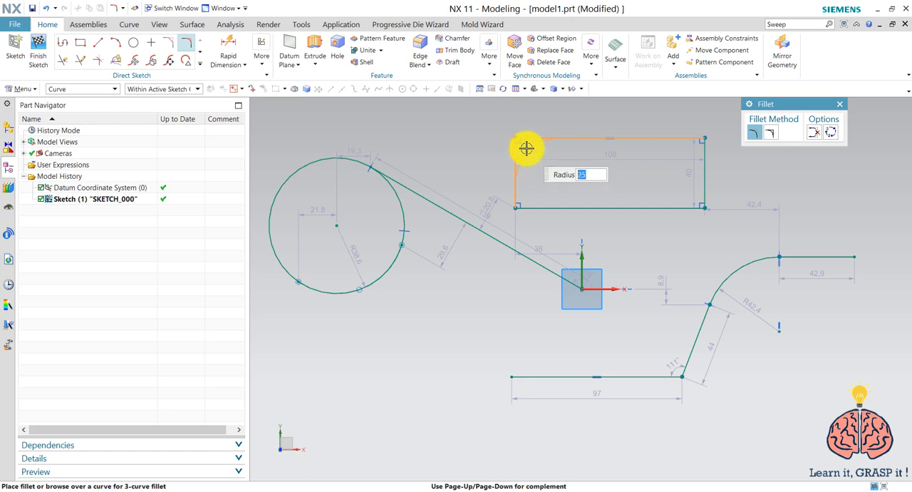
click(524, 147)
right_click(443, 126)
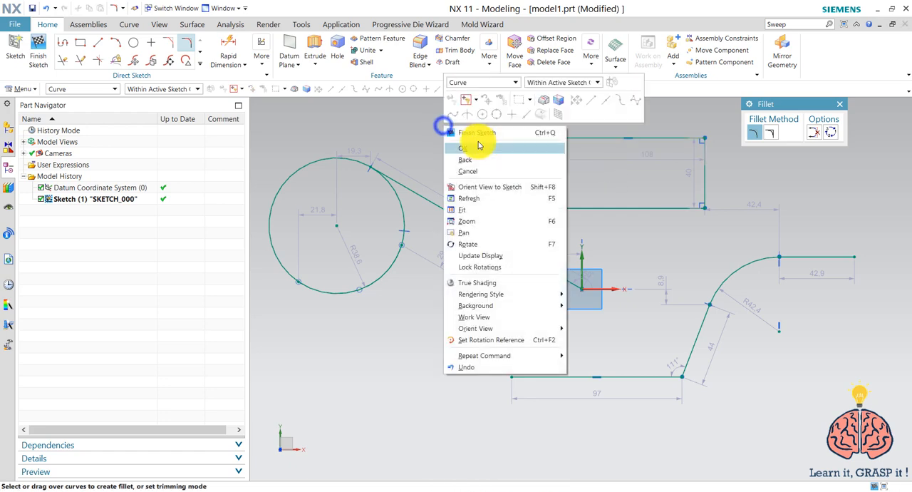
click(479, 147)
Chamfer the rectangle's upper-right corner with a symmetric distance of about 26 mm
click(173, 45)
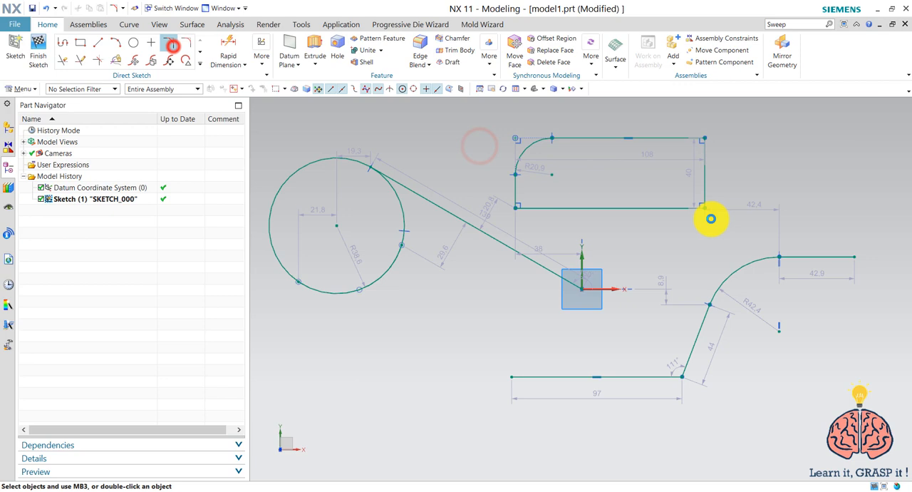
click(683, 143)
click(701, 147)
text(25)
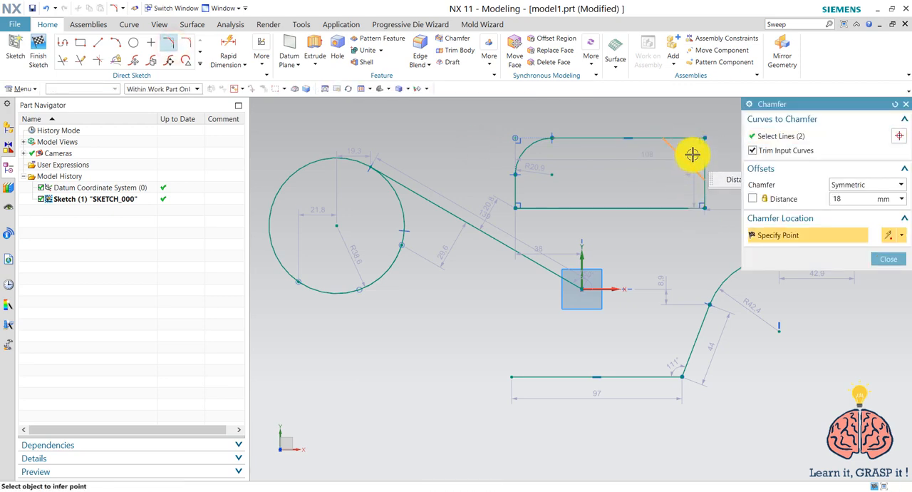
click(683, 161)
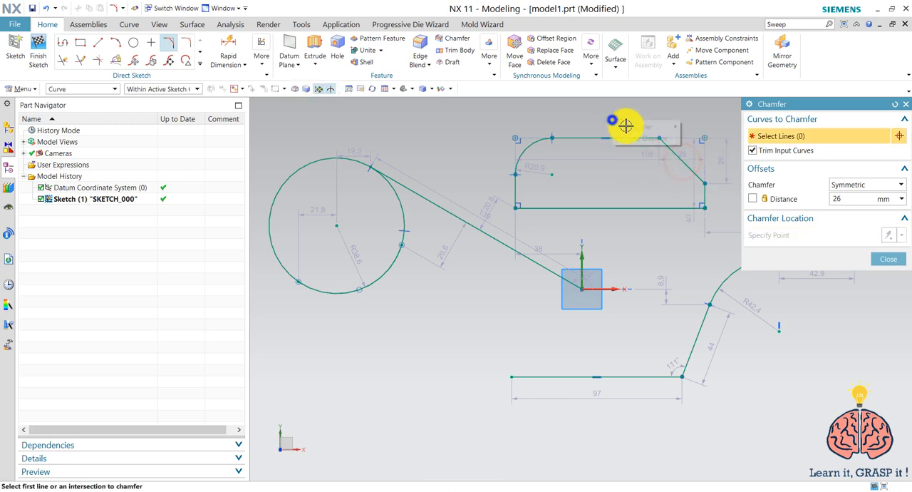
click(621, 101)
click(888, 258)
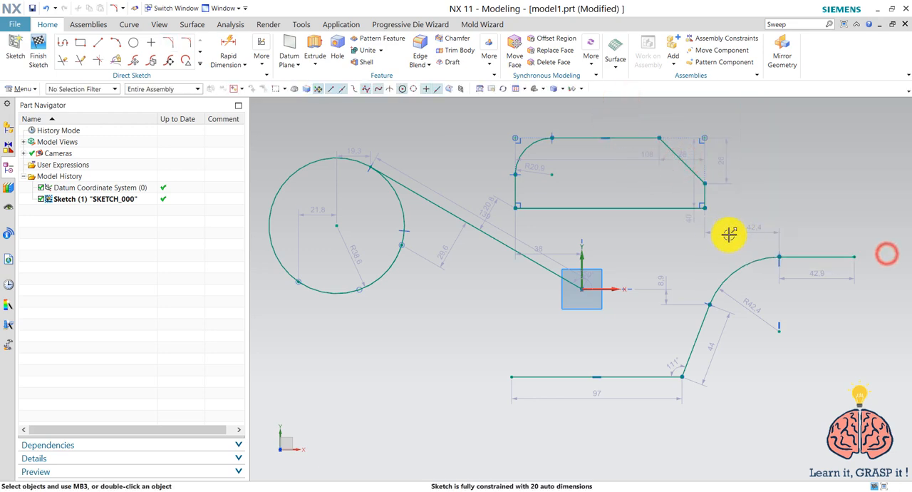
Draw a line about 58 mm long from a point on the profile's lower horizontal line, up and right toward the X axis
click(63, 60)
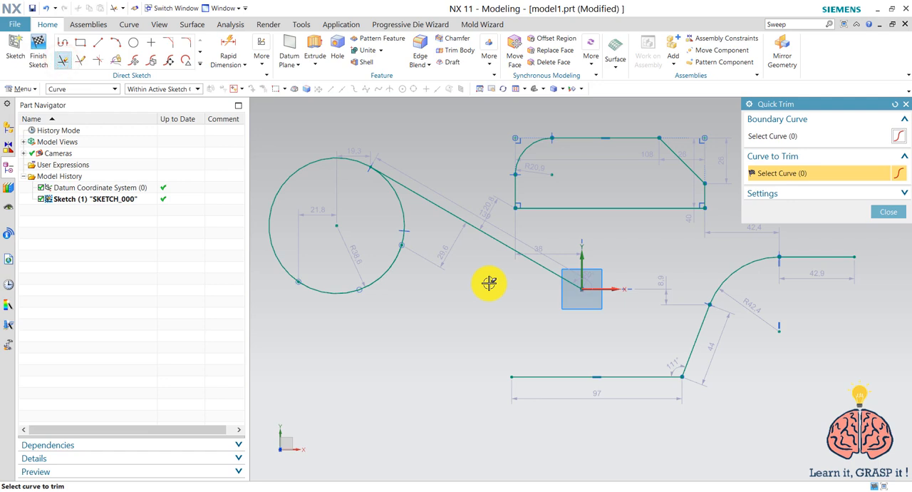
click(98, 44)
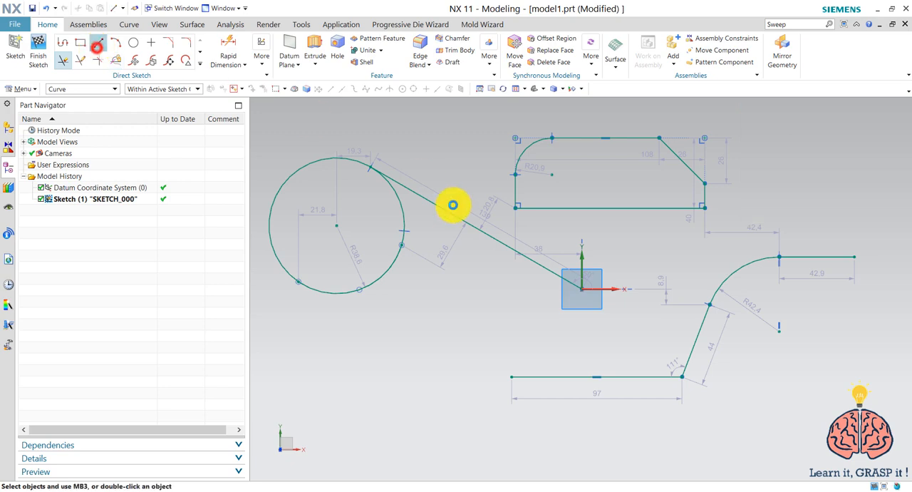
click(556, 376)
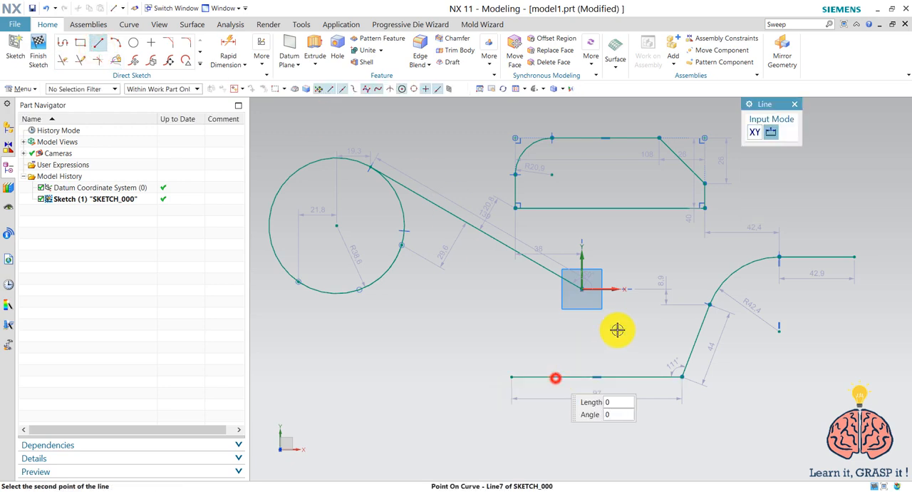
click(624, 302)
right_click(618, 278)
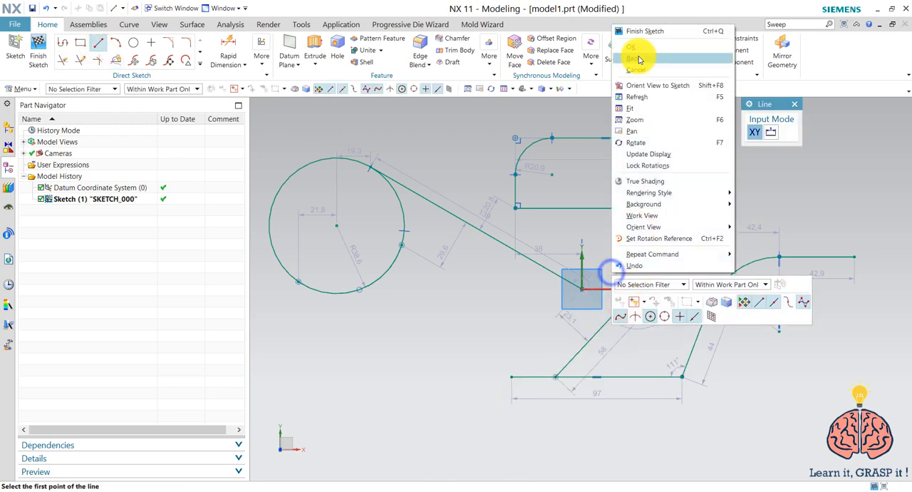
click(637, 45)
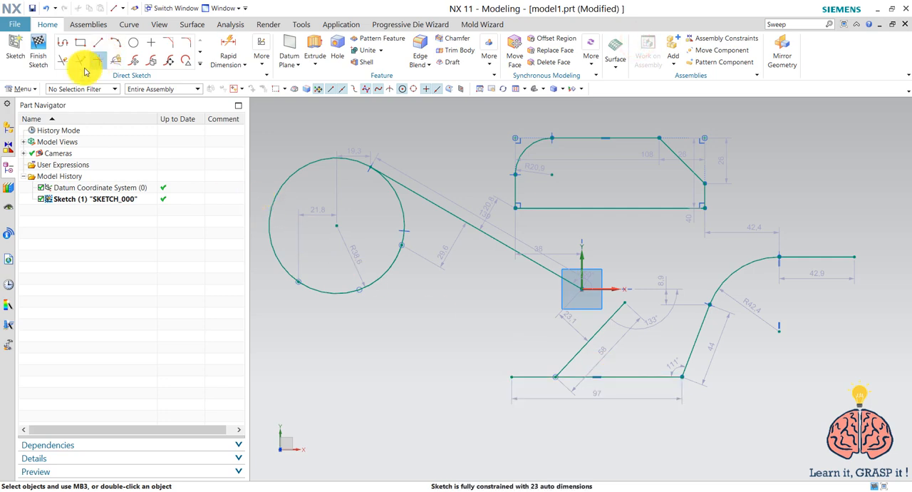
Trim the part of the profile's lower horizontal line that lies left of the new inclined line
click(64, 60)
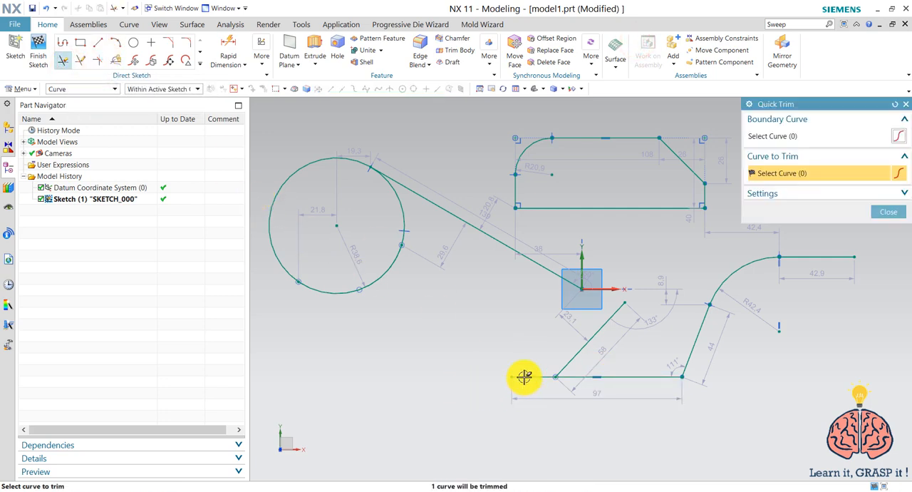
drag(529, 355, 525, 404)
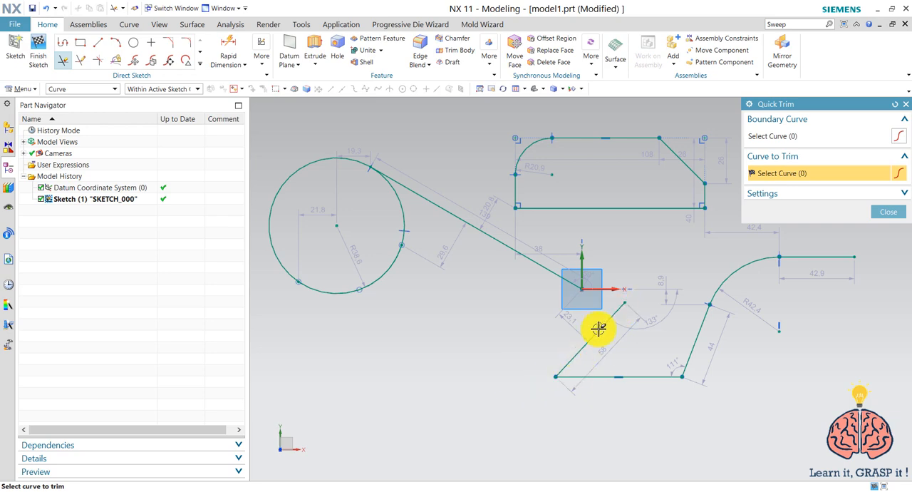
click(888, 212)
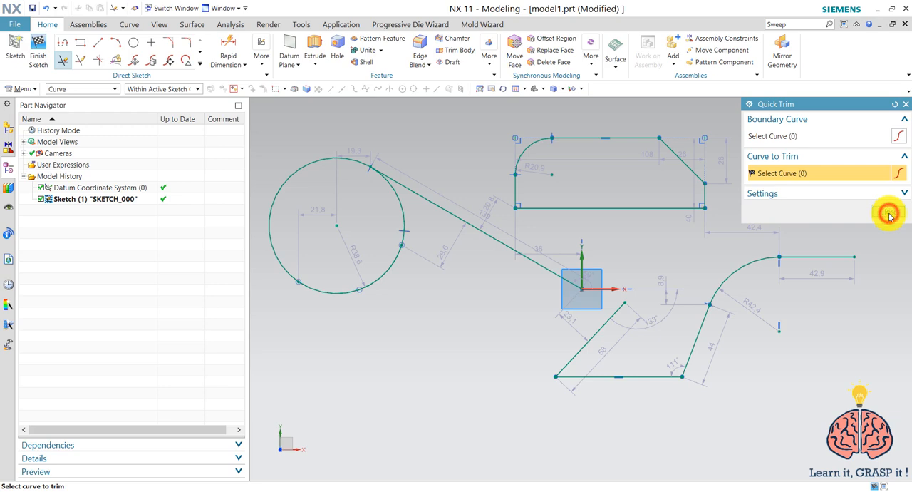
Draw a separate line about 48 mm long at about 312°, starting left of the origin and stopping short of the 58 mm inclined line
click(77, 61)
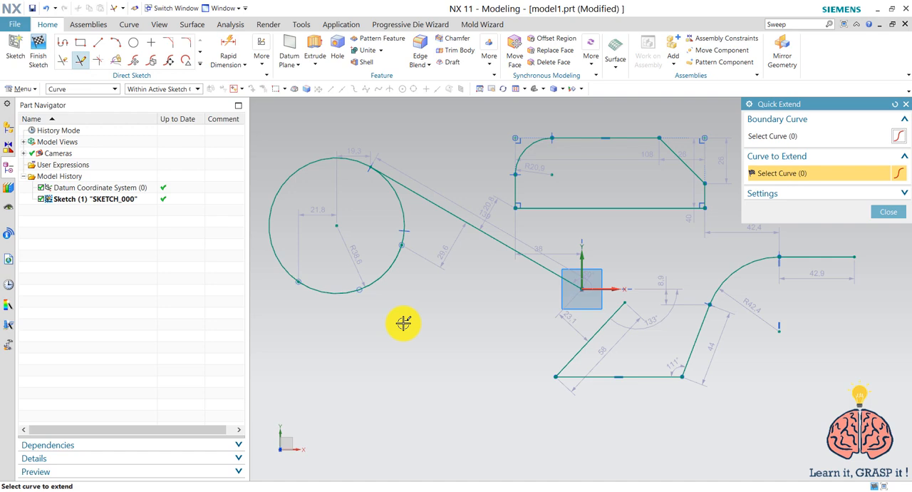
key(l)
click(498, 278)
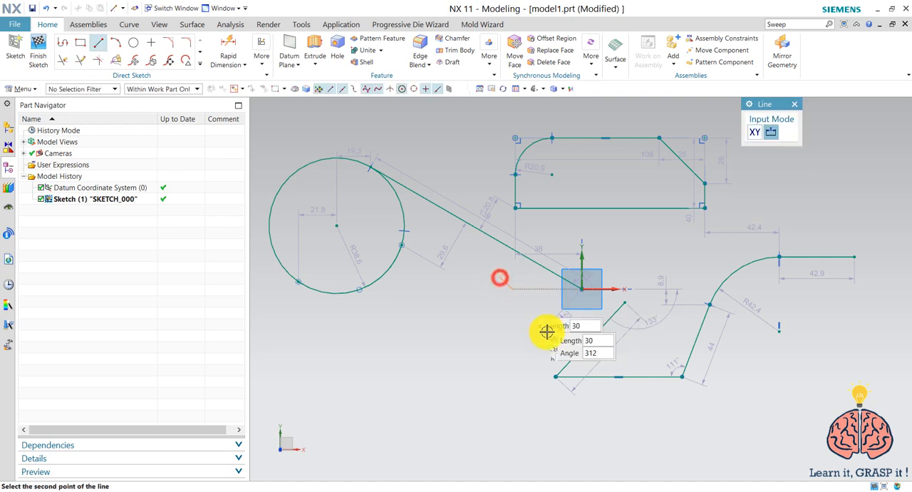
middle_click(556, 341)
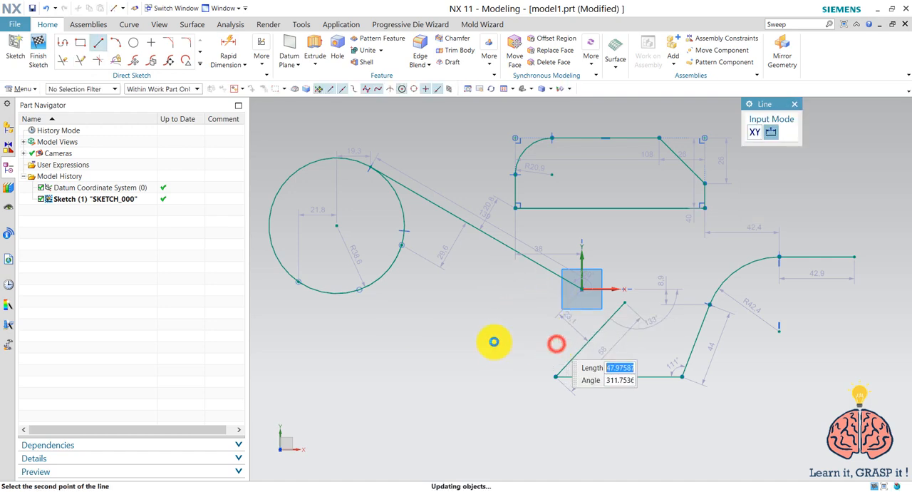
right_click(466, 322)
click(479, 97)
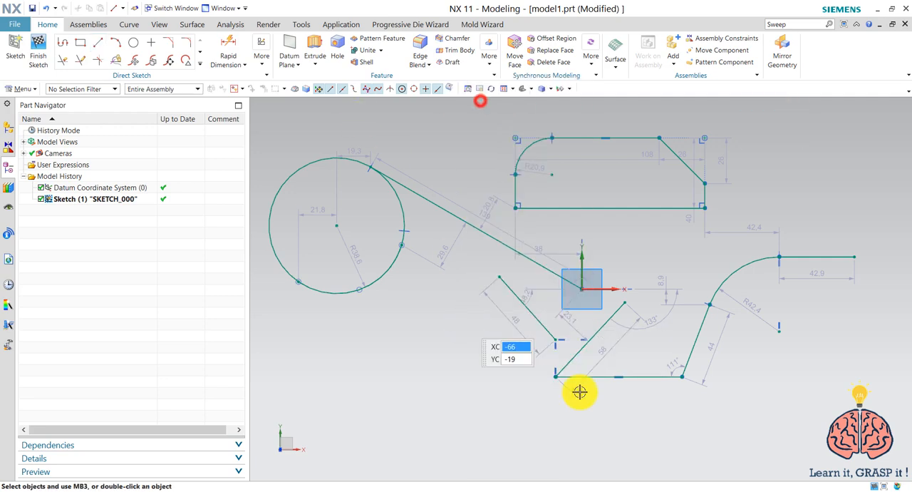
Extend the separate line's lower end to meet the 58 mm inclined line using Quick Extend
click(81, 60)
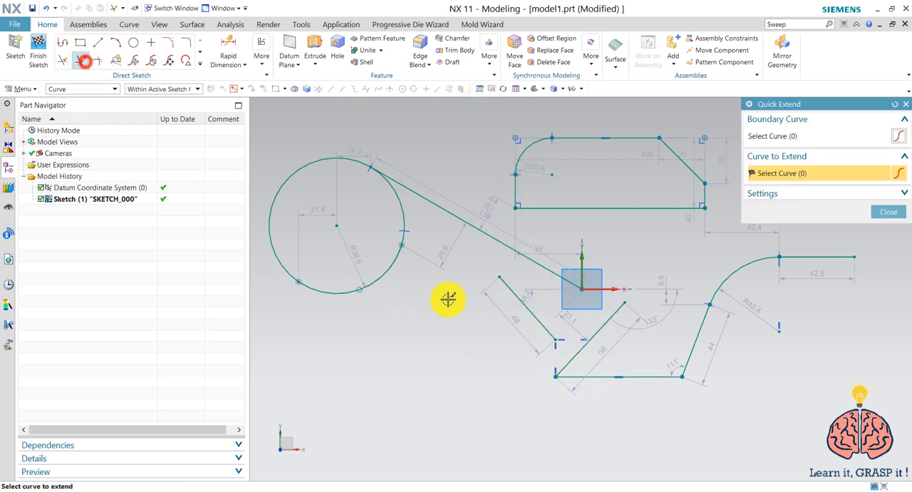
click(551, 336)
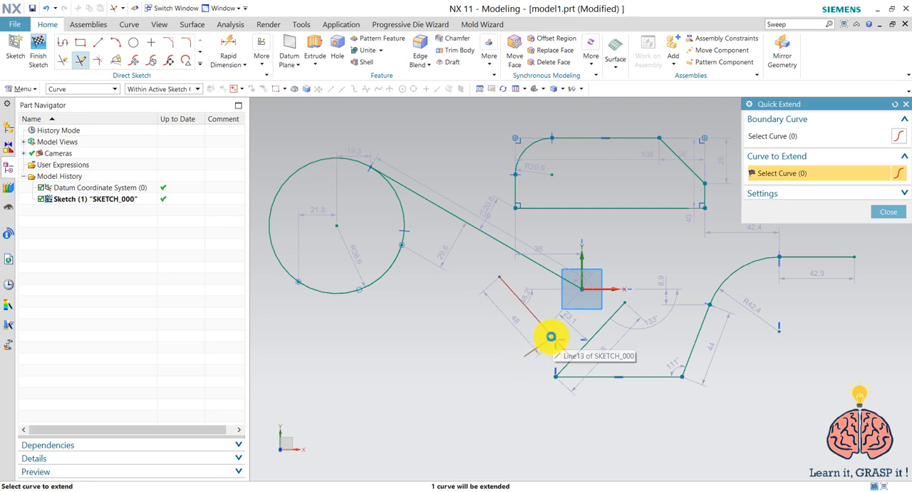
drag(568, 326, 535, 348)
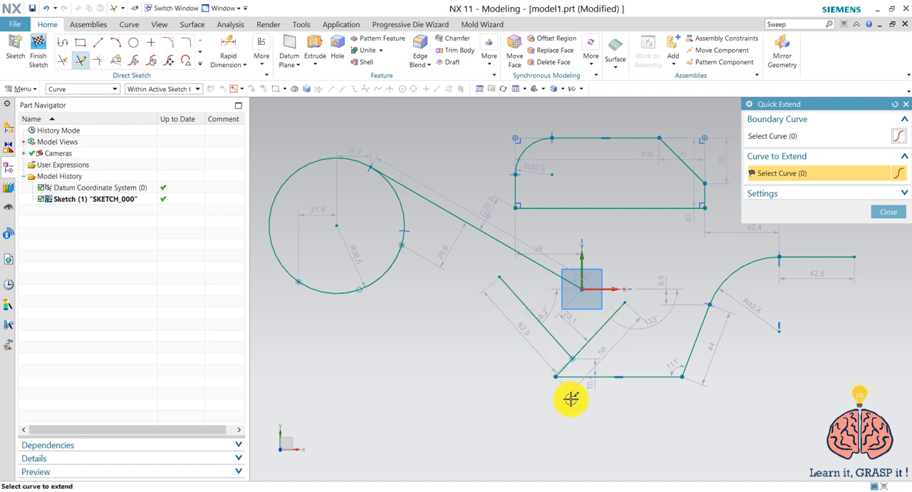
click(888, 215)
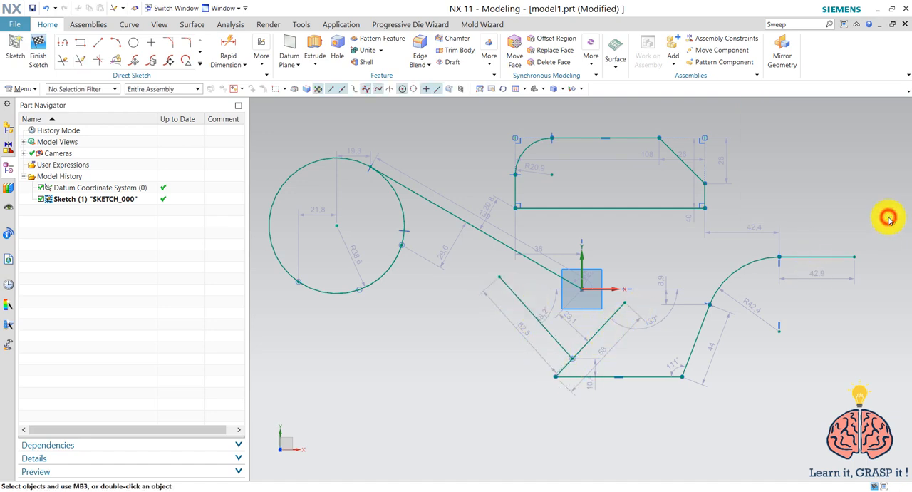
click(199, 63)
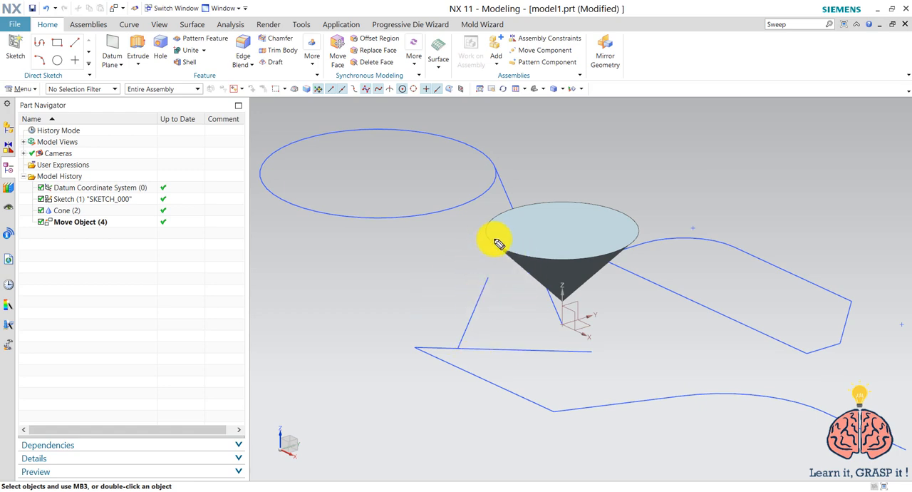
mouse_move(490, 232)
mouse_down()
mouse_move(540, 211)
mouse_move(630, 232)
mouse_move(545, 261)
mouse_move(491, 238)
mouse_up()
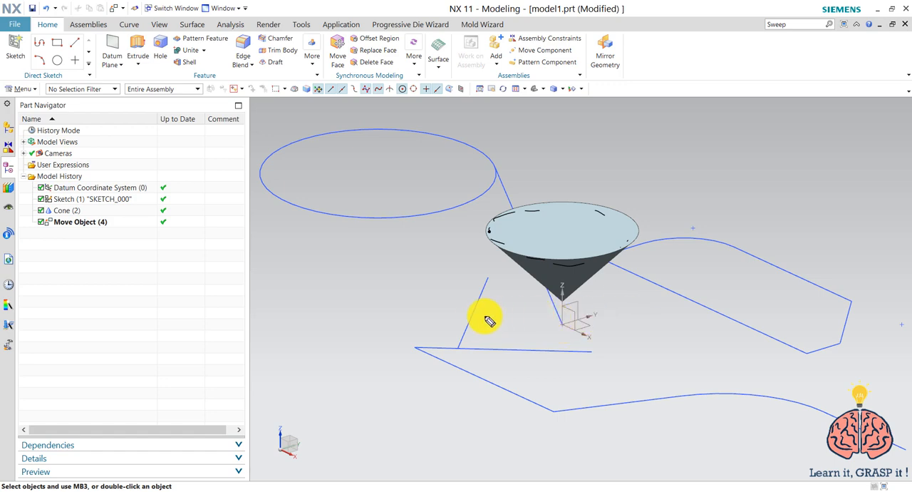
mouse_move(527, 311)
mouse_down()
mouse_move(605, 312)
mouse_move(632, 346)
mouse_move(495, 335)
mouse_move(528, 359)
mouse_up()
mouse_move(591, 320)
mouse_down()
mouse_move(564, 315)
mouse_move(515, 342)
mouse_move(593, 344)
mouse_move(584, 315)
mouse_up()
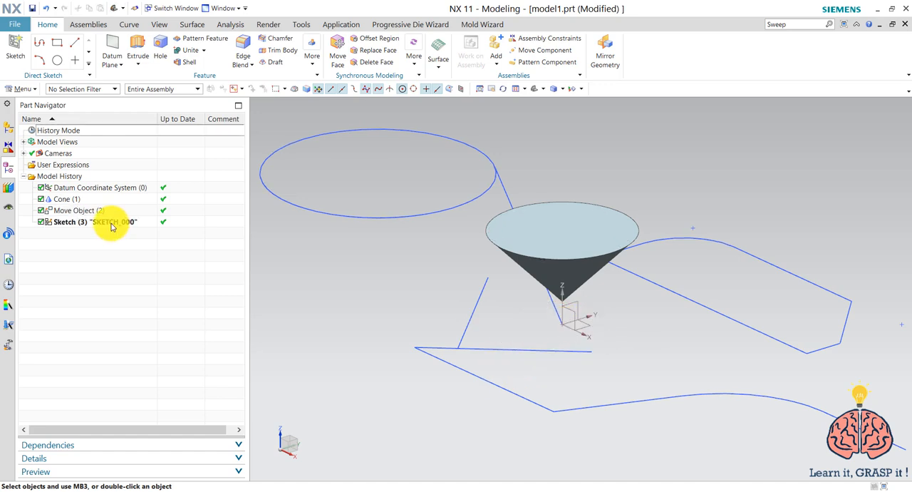
Reopen the sketch for editing and project the cone's circular base edge onto its plane with Project Curve
double_click(112, 224)
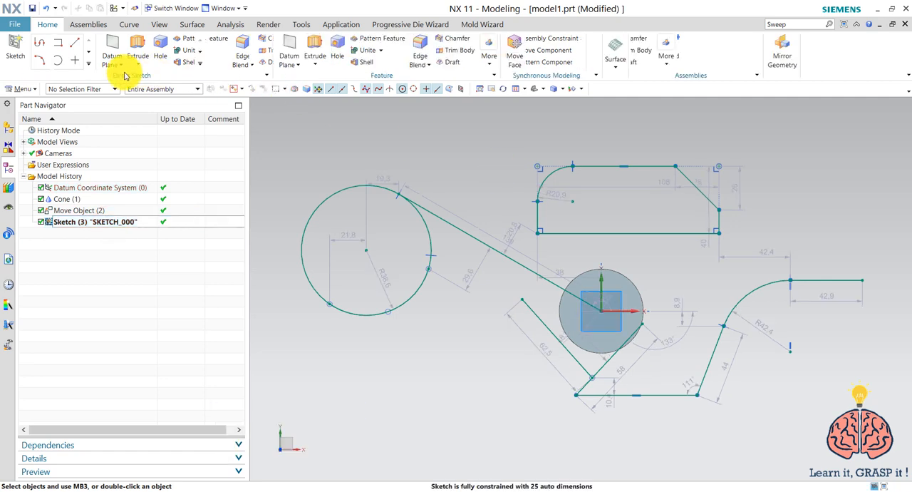
click(200, 63)
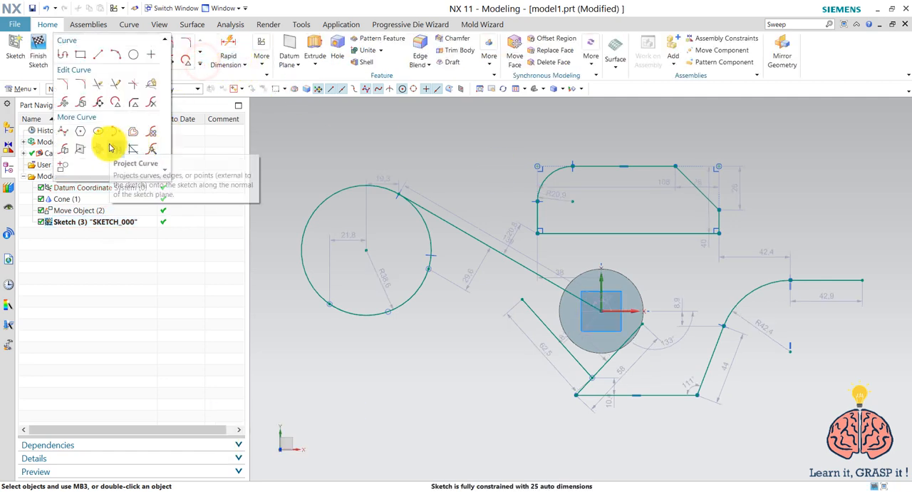
click(110, 148)
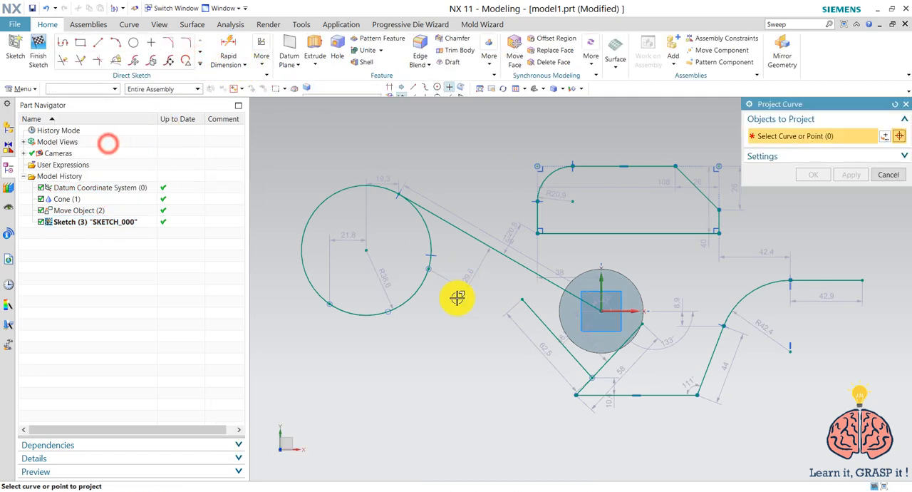
click(564, 292)
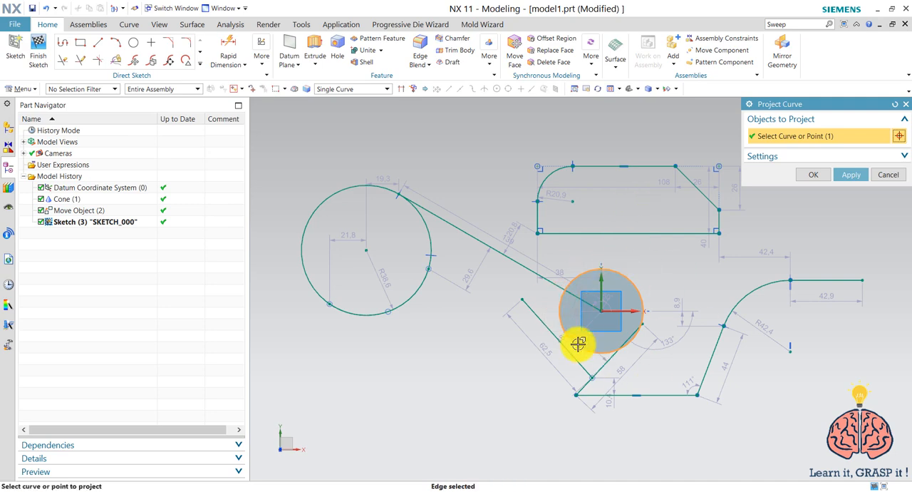
click(813, 175)
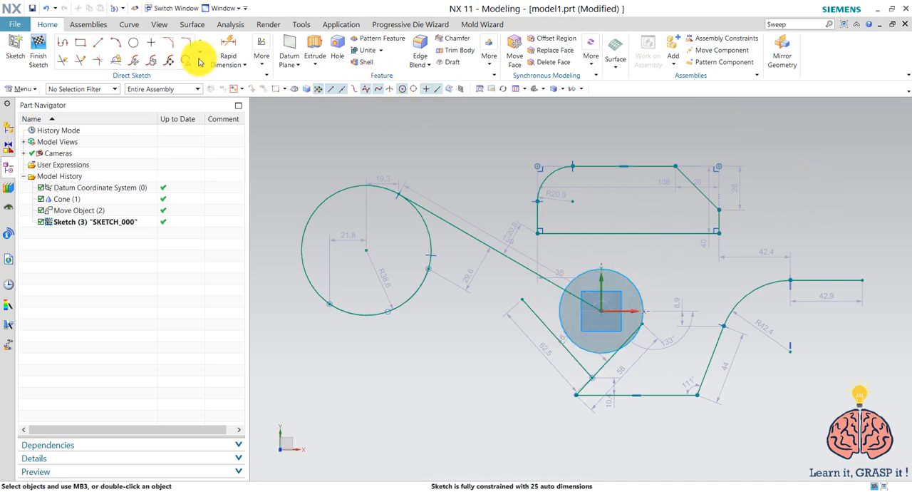
Hide the cone body so the projected circle can be viewed on its own in the sketch
right_click(71, 200)
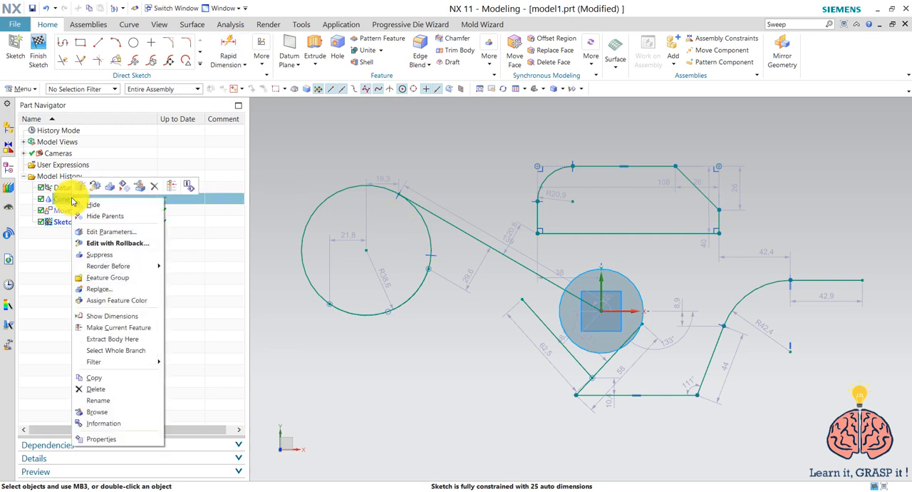
click(97, 205)
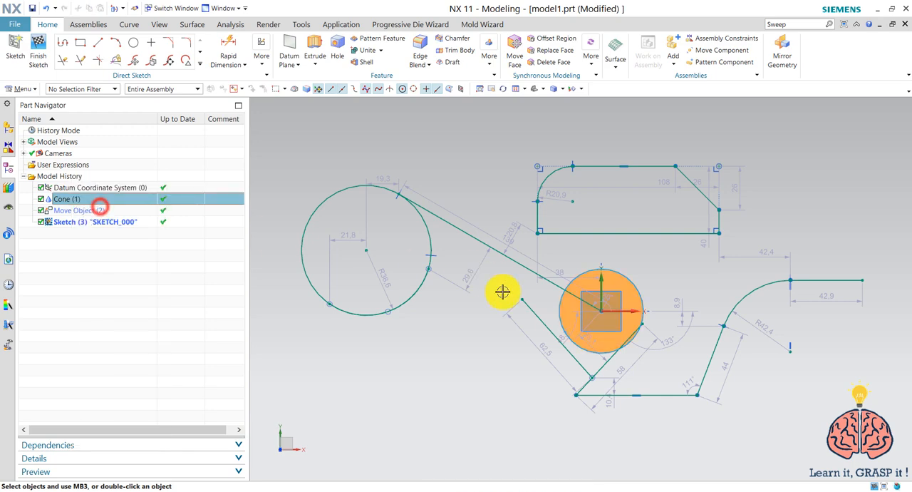
click(503, 89)
mouse_move(512, 184)
mouse_down()
mouse_move(506, 136)
mouse_move(485, 133)
mouse_move(544, 142)
mouse_move(507, 134)
mouse_move(496, 115)
mouse_move(520, 128)
mouse_up()
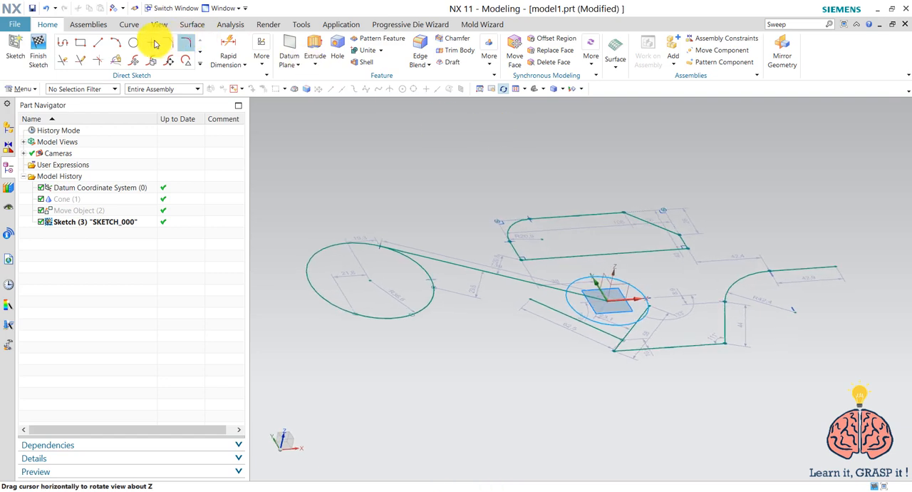
Draw a line from a point on the projected circle outward, ending just below the chamfered rectangle's nearest lower corner
click(100, 43)
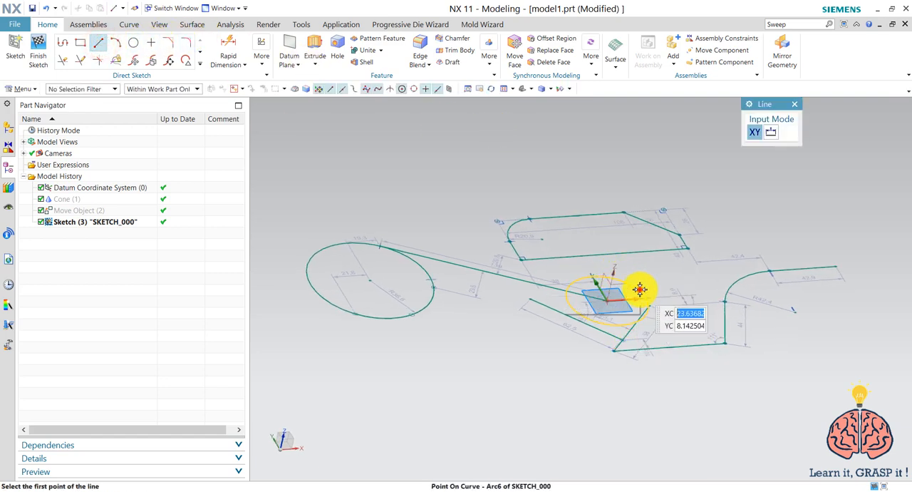
click(639, 289)
click(685, 258)
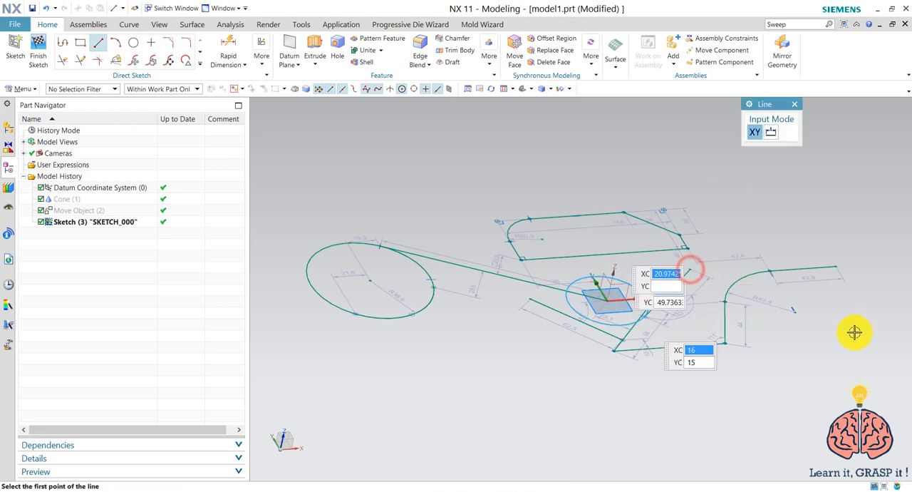
key(Escape)
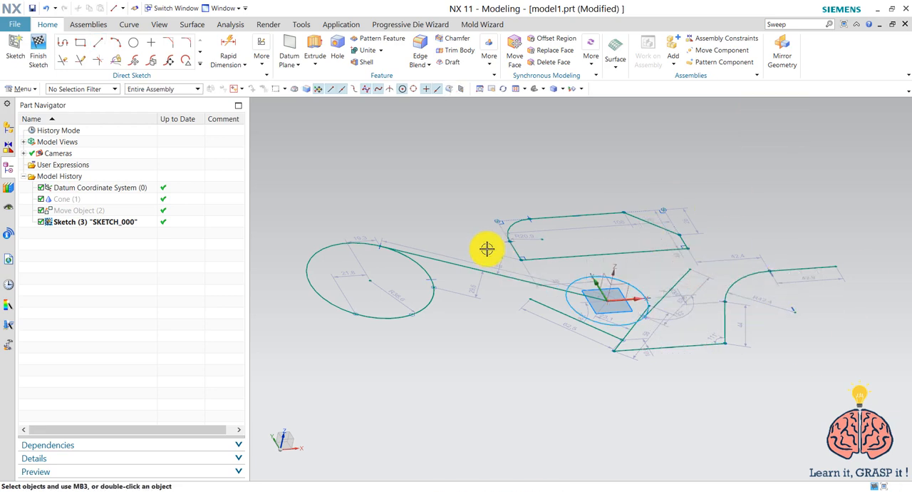